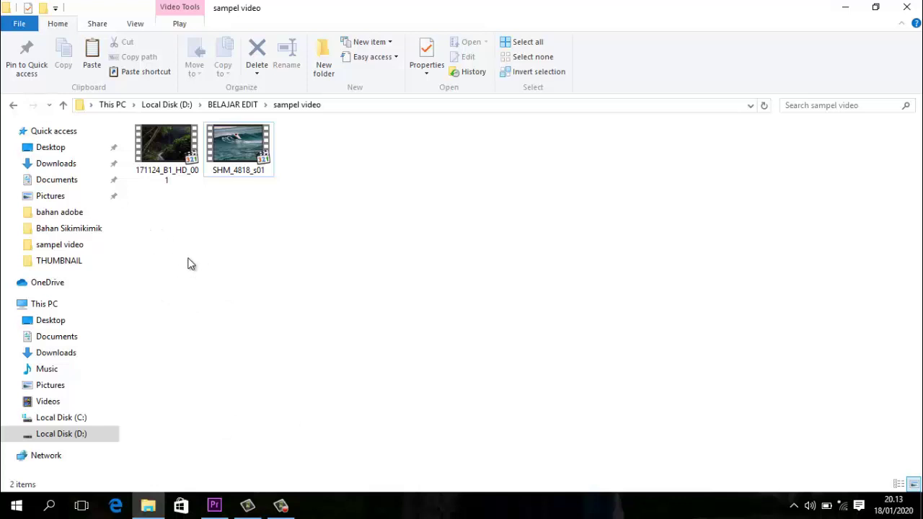
double_click(166, 155)
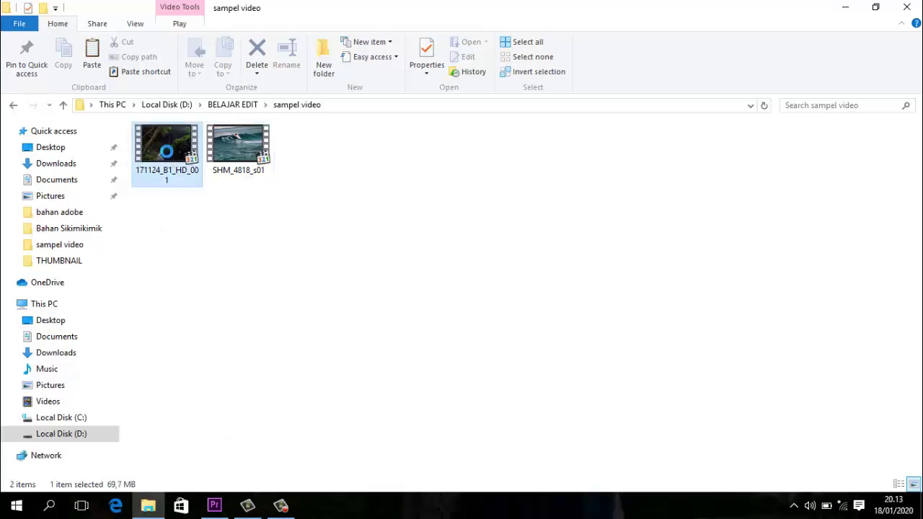
right_click(167, 154)
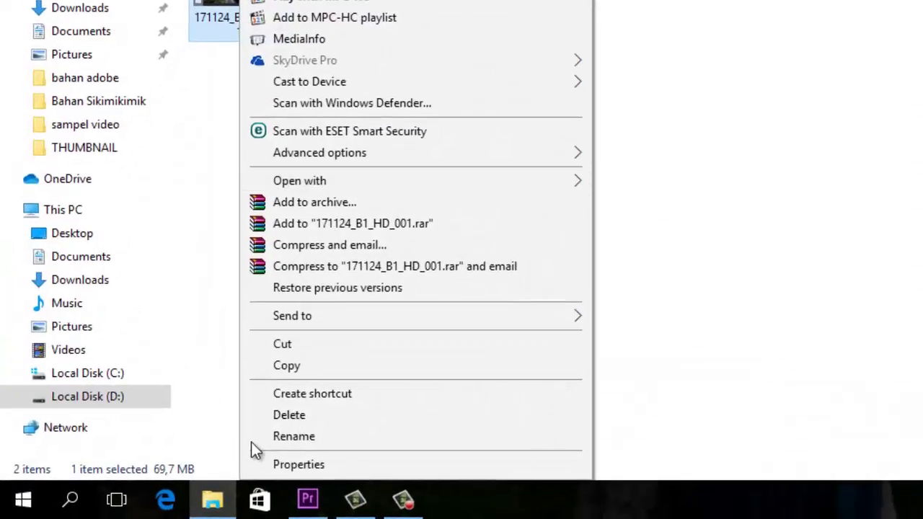
left_click(276, 467)
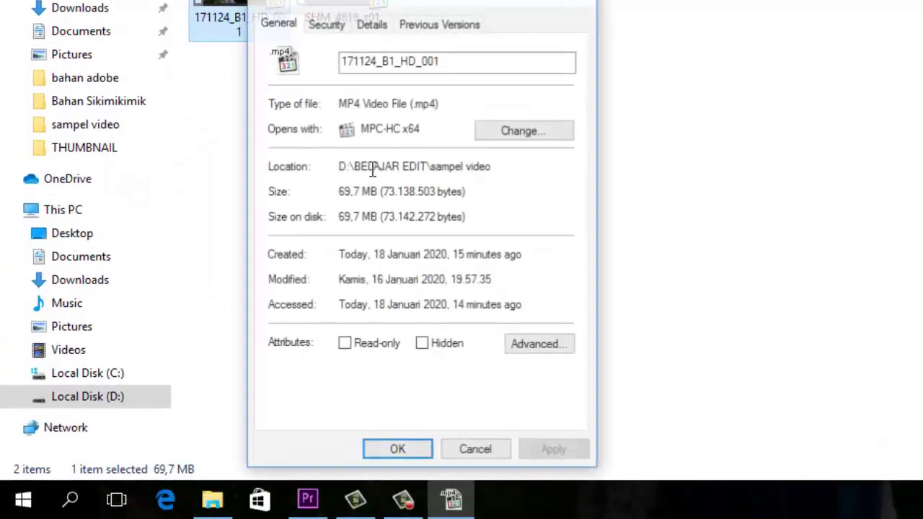
left_click(372, 22)
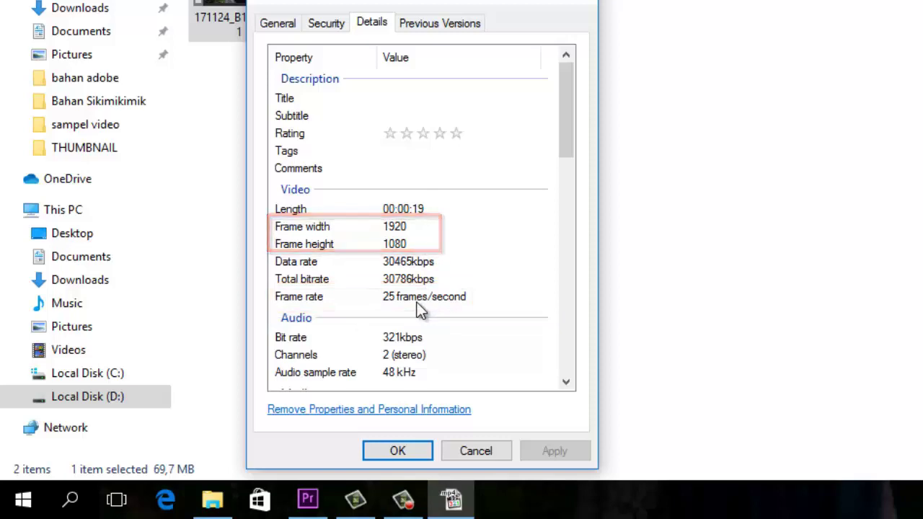
left_click(404, 452)
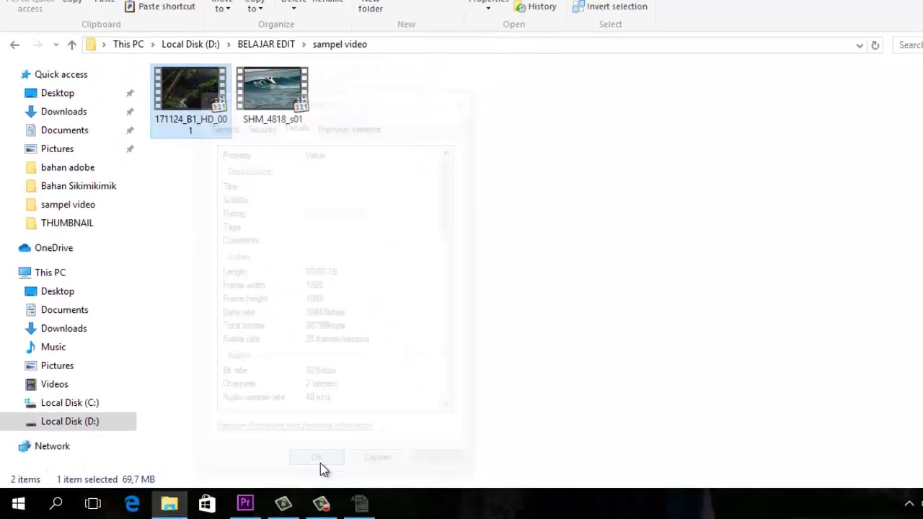
left_click(243, 153)
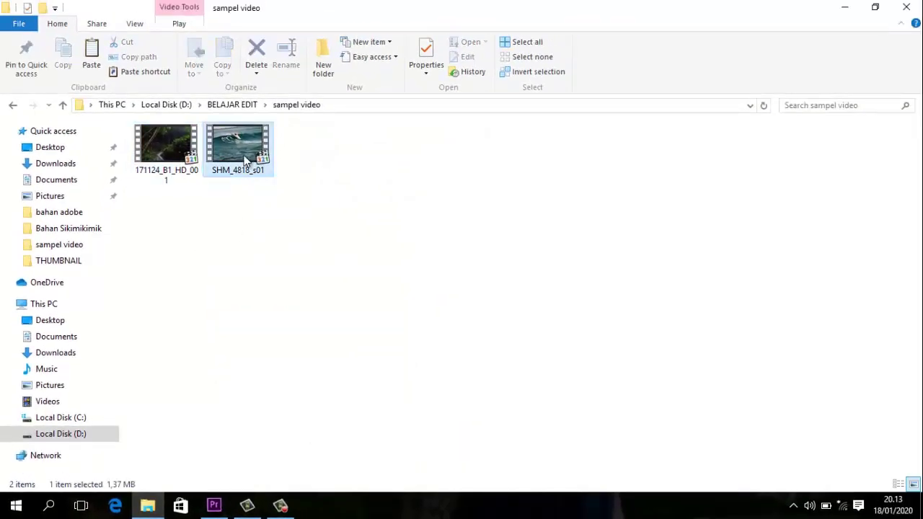
right_click(298, 72)
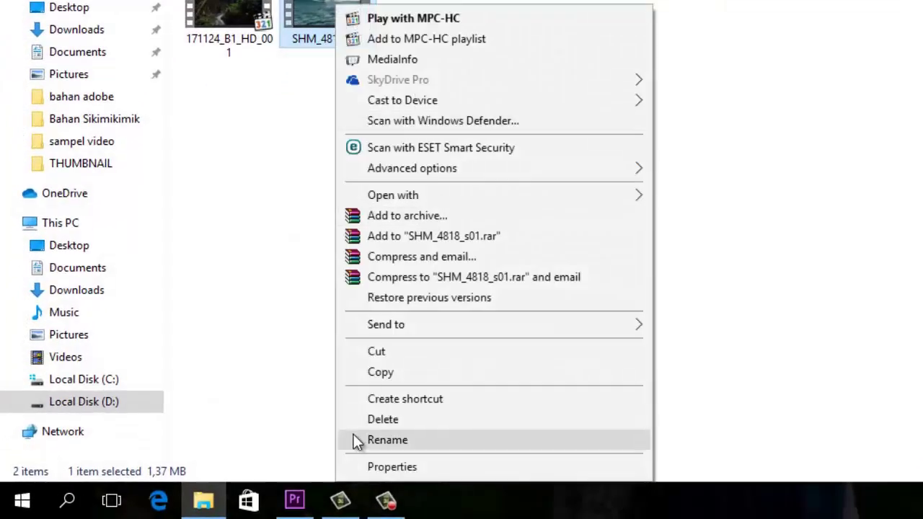
left_click(347, 474)
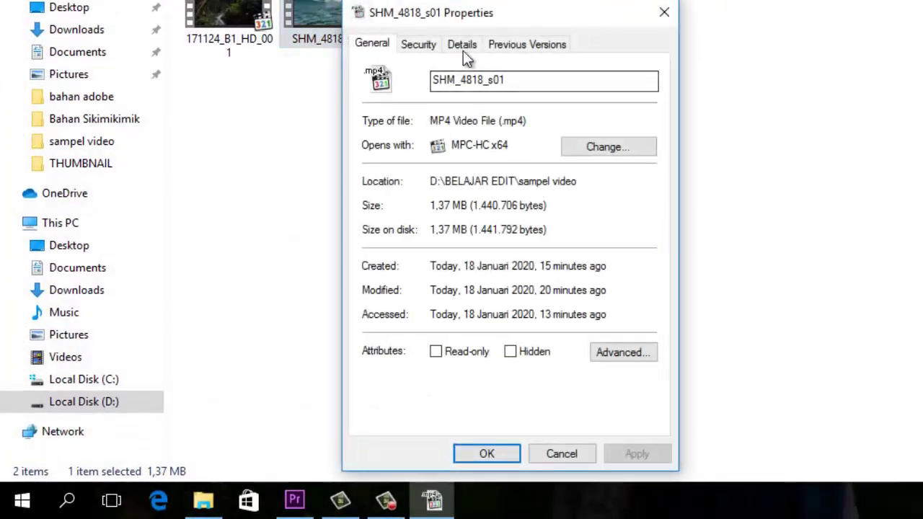
left_click(462, 49)
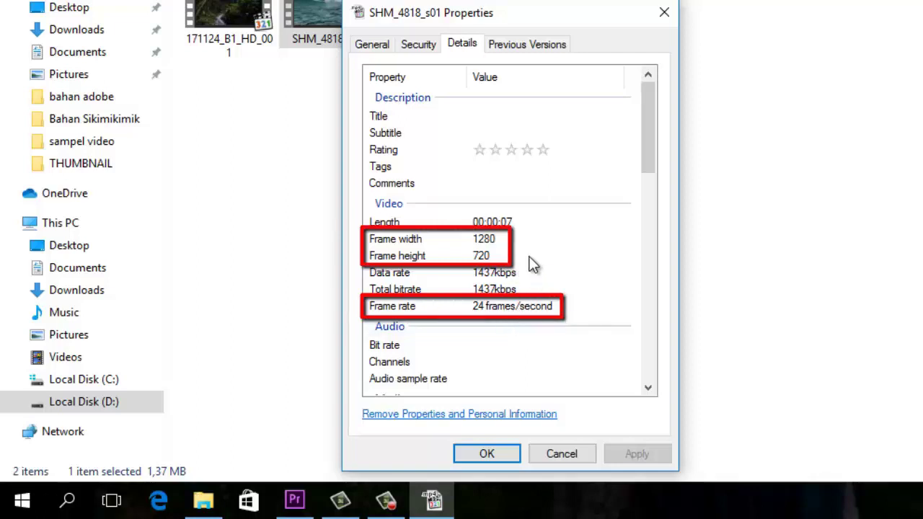
left_click(491, 453)
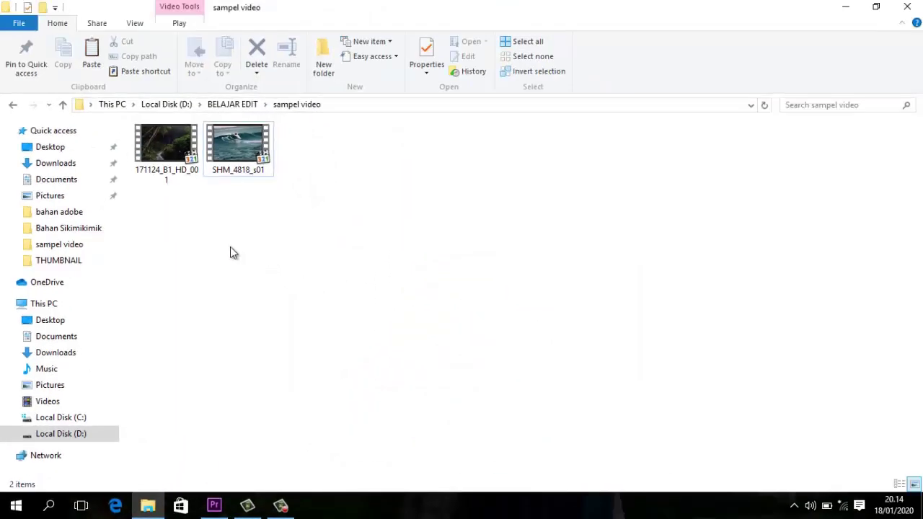
left_click(166, 154)
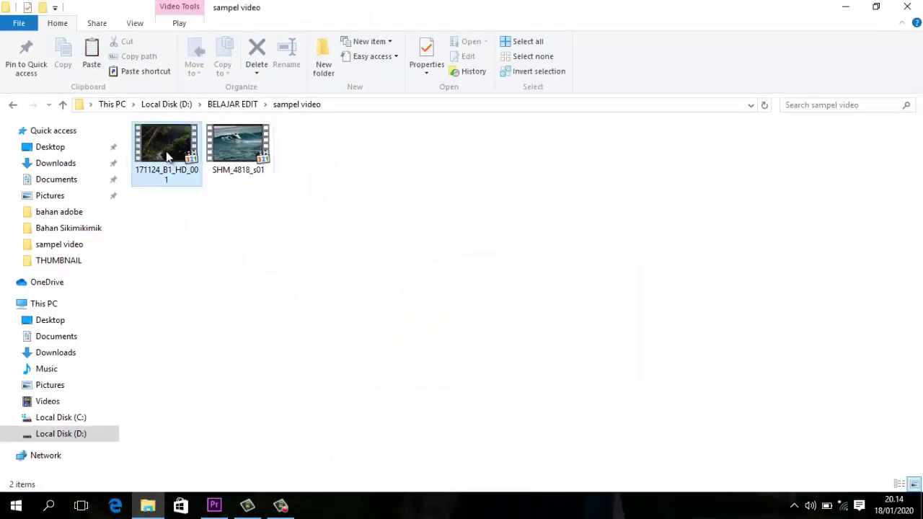
right_click(165, 151)
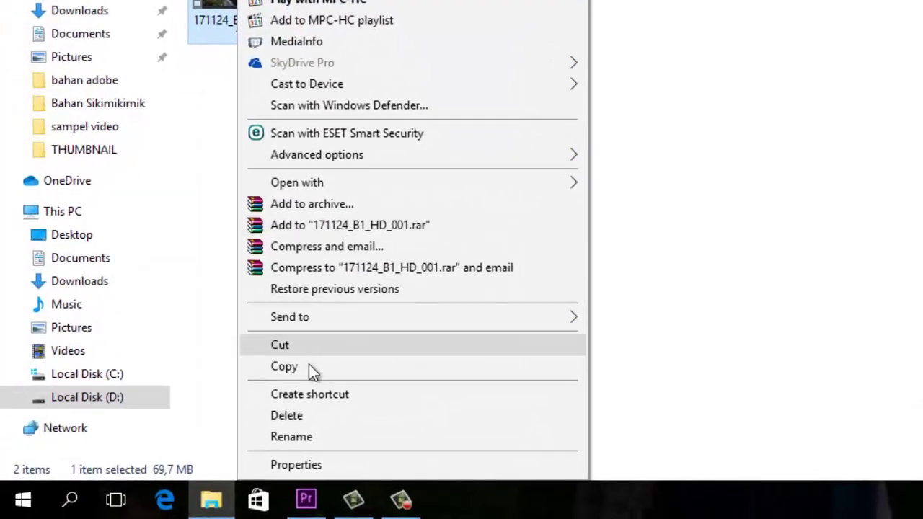
left_click(312, 466)
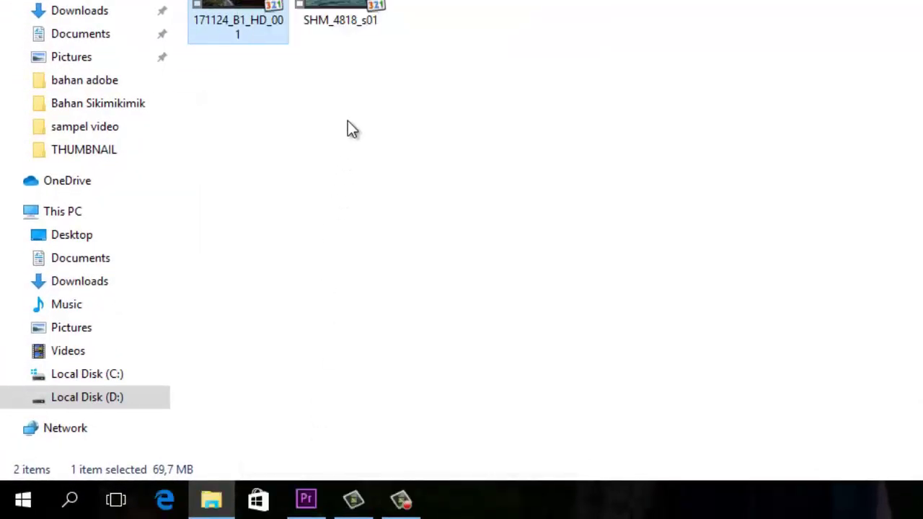
left_click(367, 28)
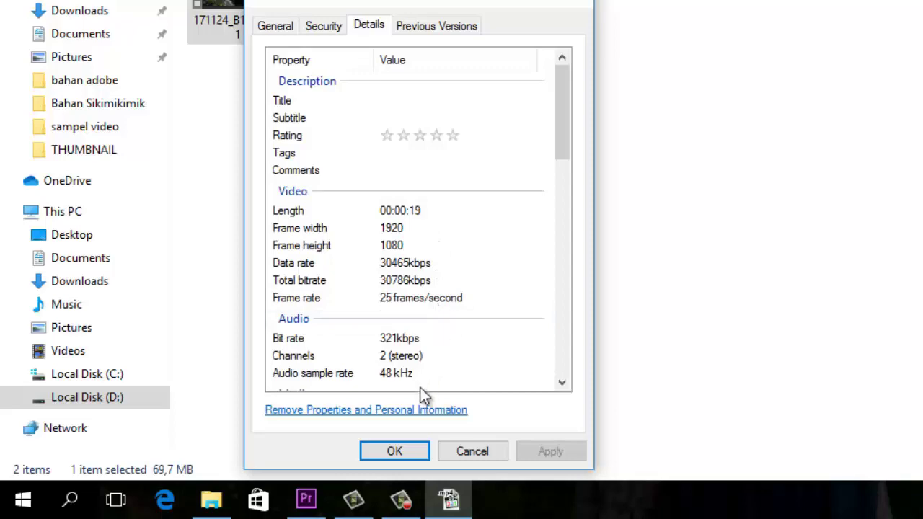
left_click(408, 447)
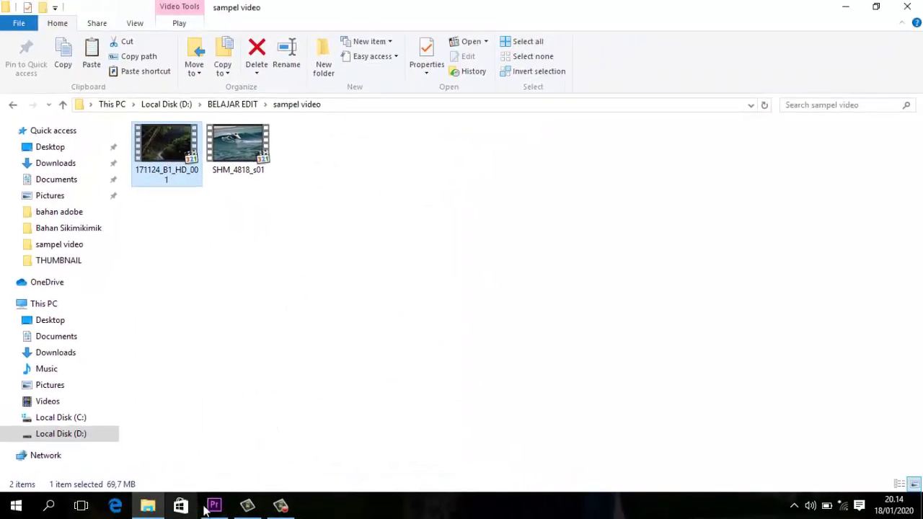
Back in Premiere, start a new sequence from the DSLR 1080p25 preset (1920×1080, 25 fps).
left_click(842, 7)
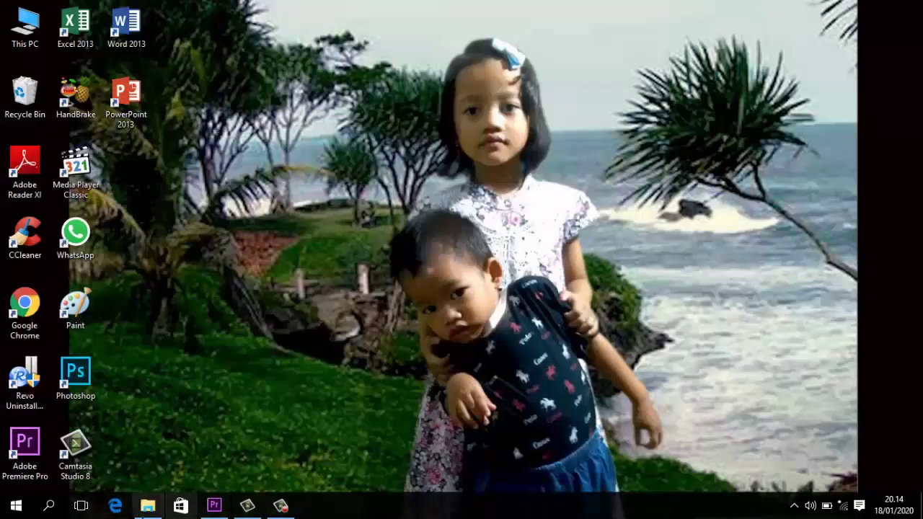
left_click(216, 506)
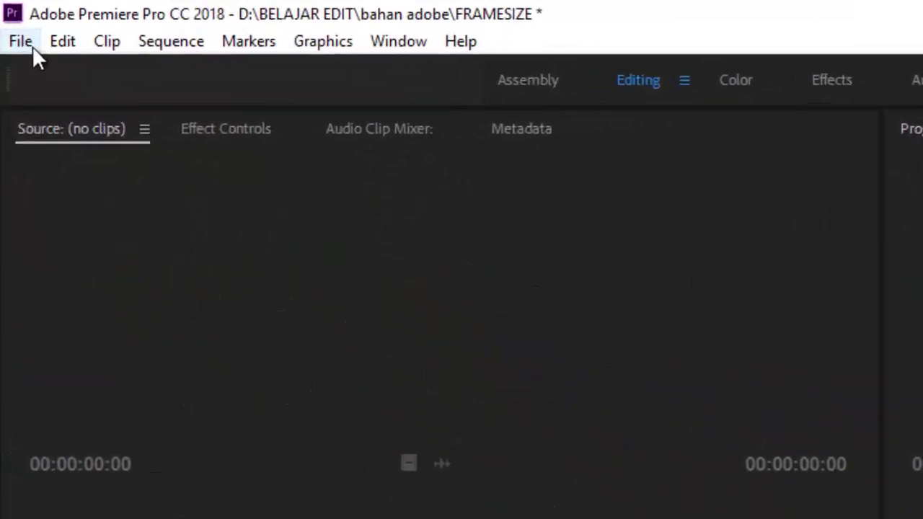
left_click(11, 22)
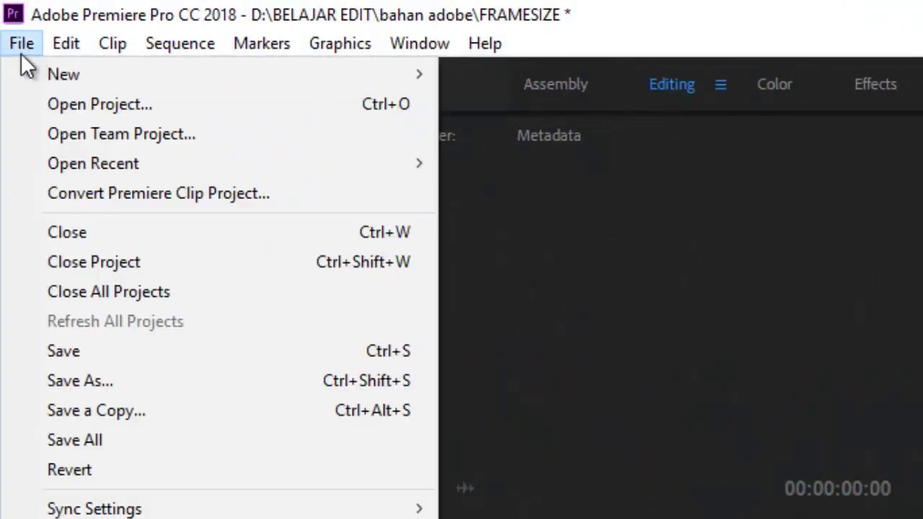
mouse_move(21, 78)
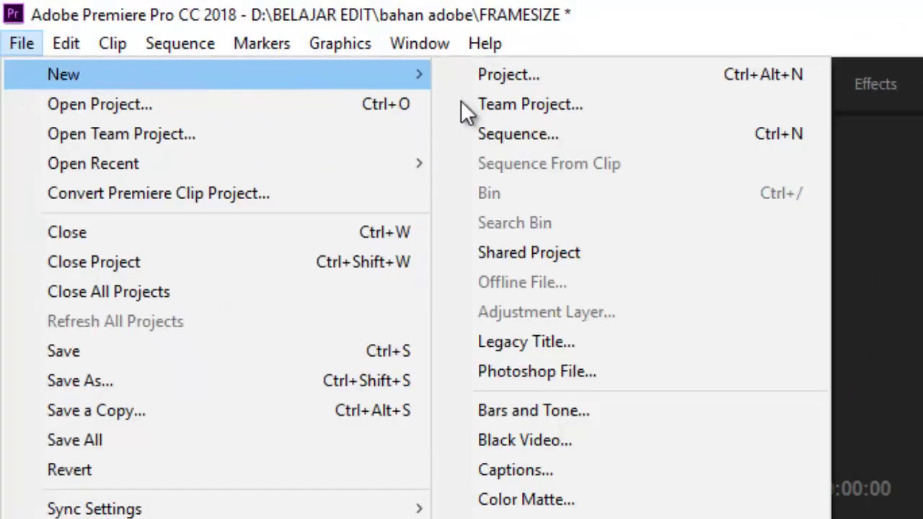
left_click(505, 133)
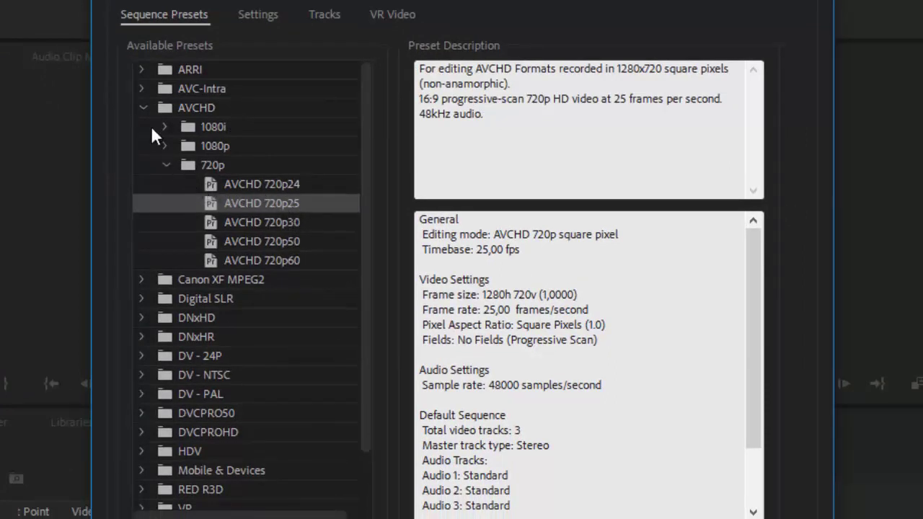
left_click(140, 298)
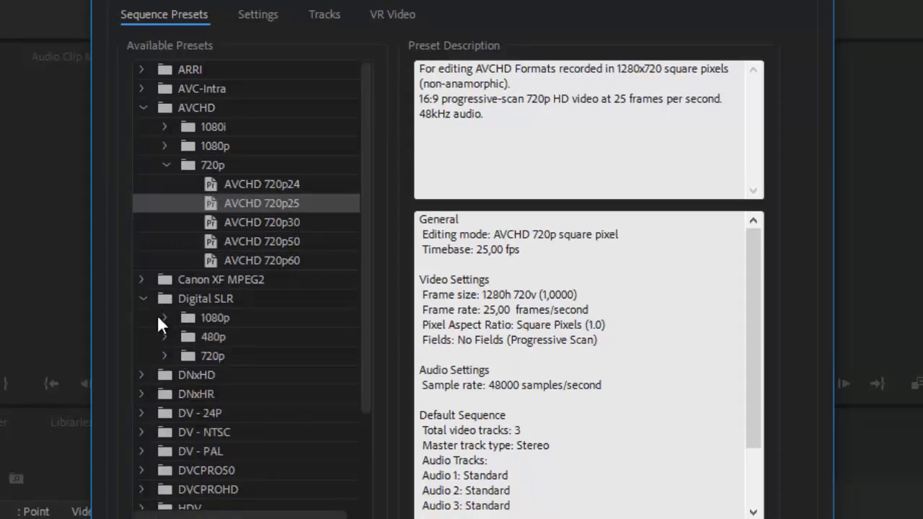
left_click(165, 318)
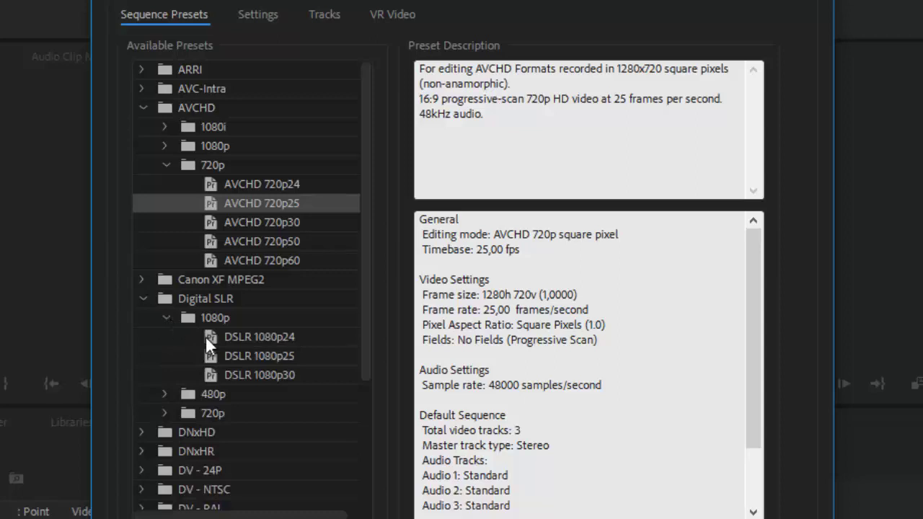
left_click(287, 354)
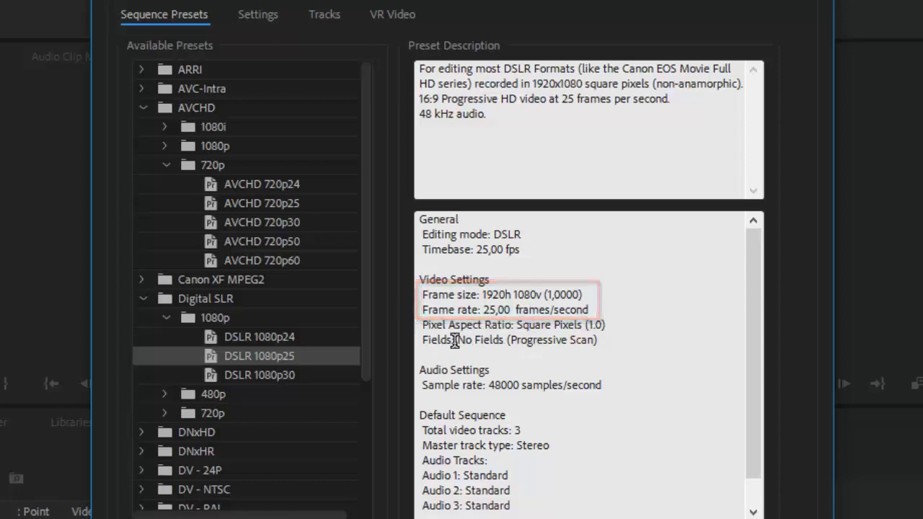
left_click(259, 13)
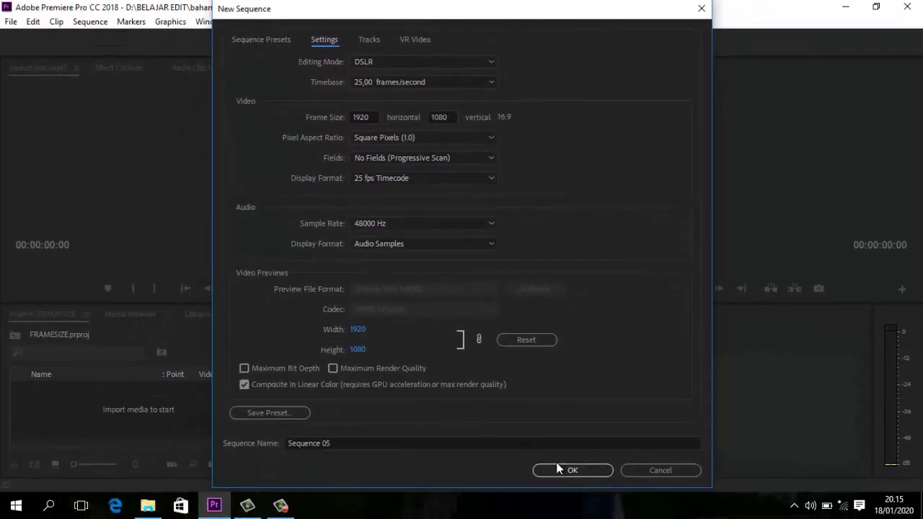
Create Sequence 05, then import SHM_4818_s01.mp4 and 171124_B1_HD_001.mp4 from the sampel video folder.
left_click(560, 470)
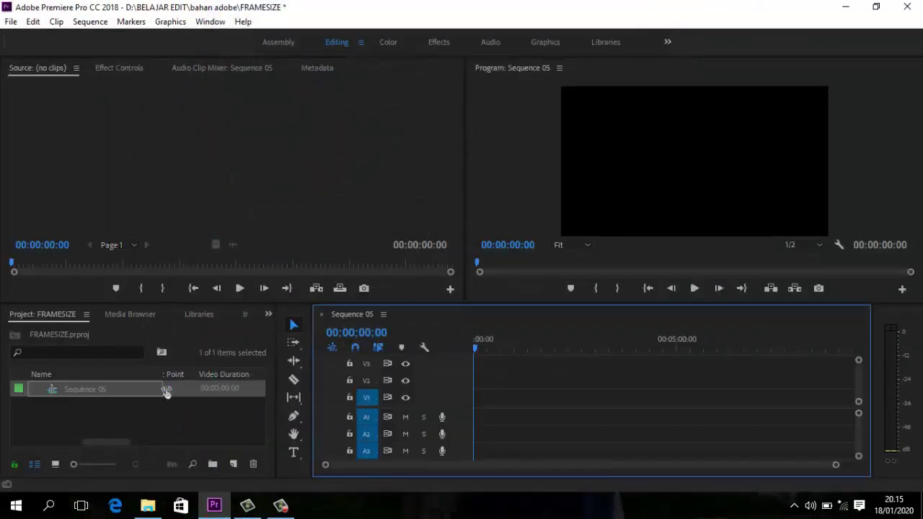
left_click(152, 410)
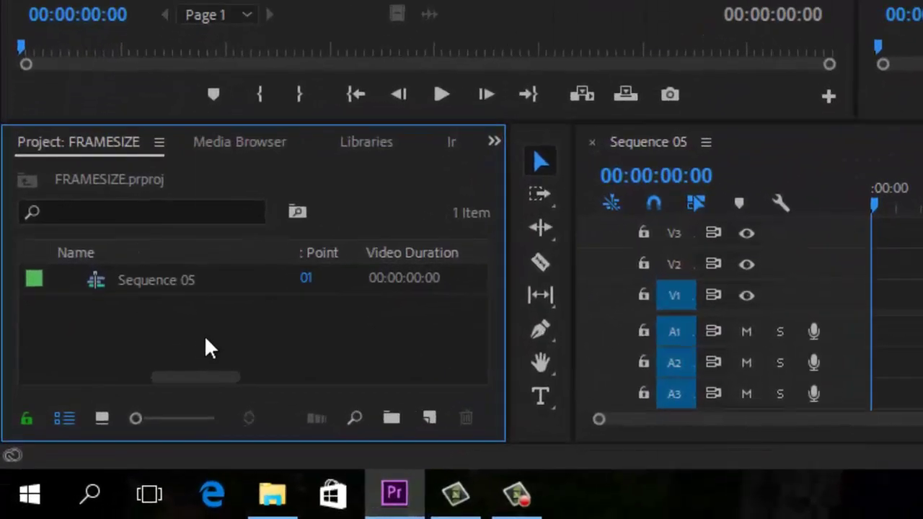
right_click(117, 418)
left_click(279, 285)
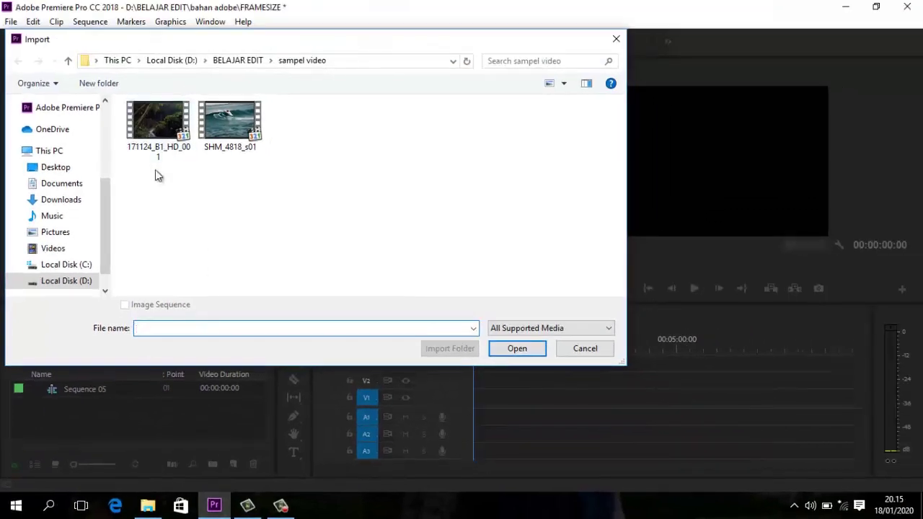
left_click_drag(157, 175, 245, 137)
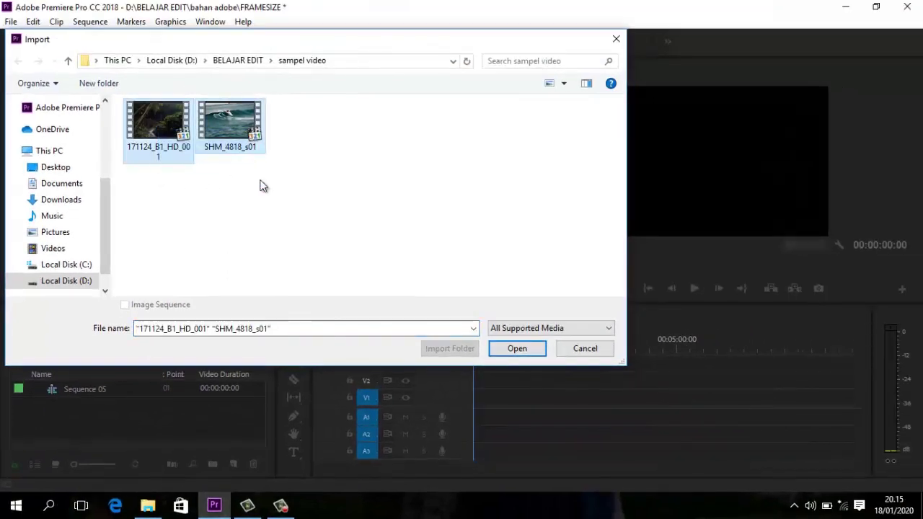
left_click(514, 348)
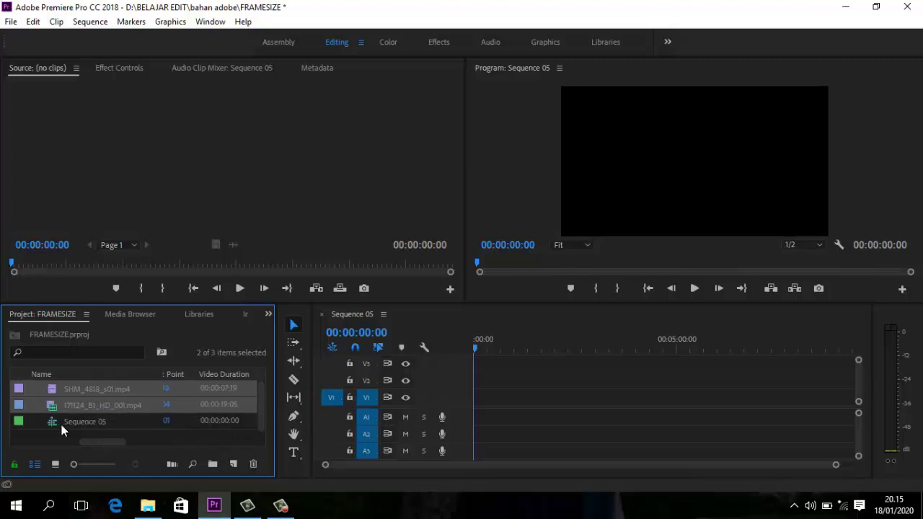
Put 171124_B1_HD_001.mp4 on V1 with SHM_4818_s01.mp4 after it, and zoom the timeline in.
mouse_move(63, 422)
double_click(93, 404)
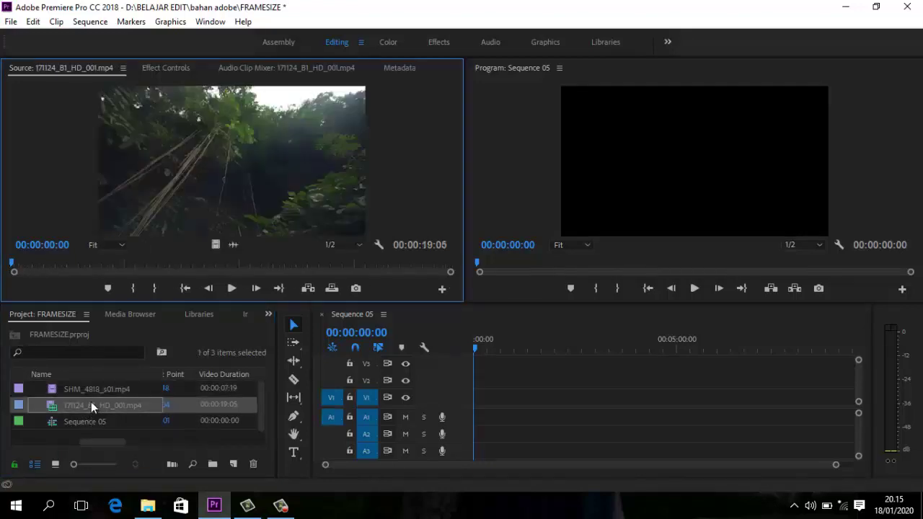
left_click_drag(83, 405, 469, 399)
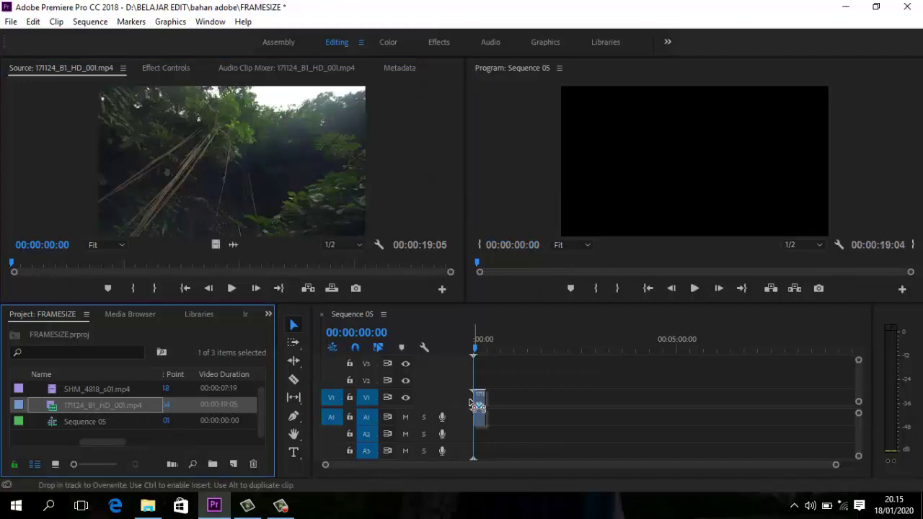
left_click(88, 388)
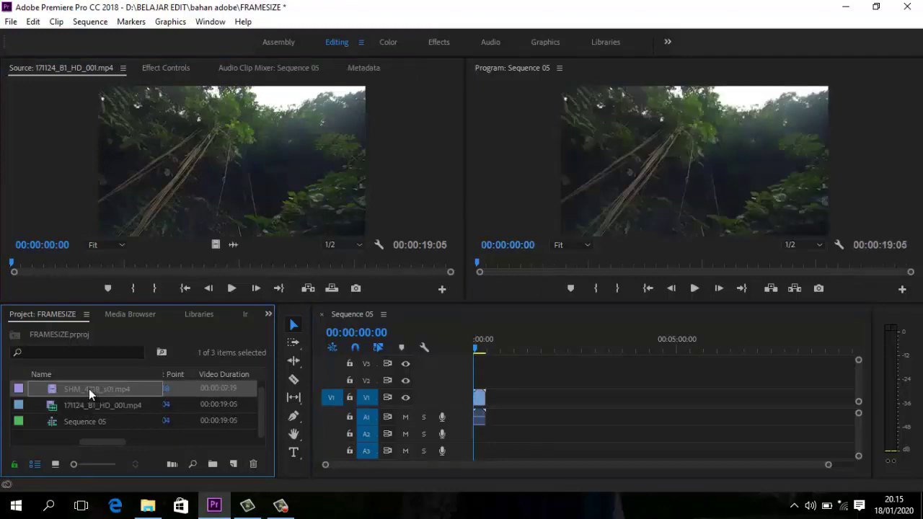
left_click_drag(108, 391, 497, 413)
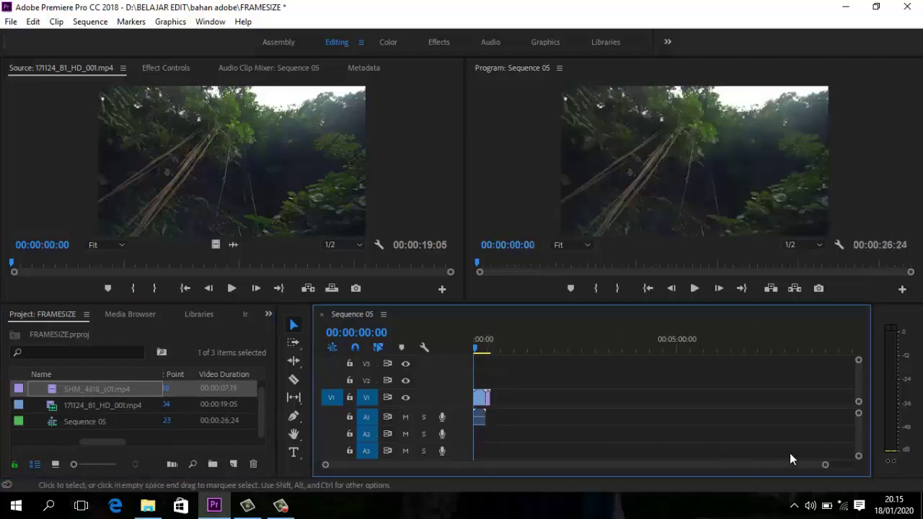
mouse_move(821, 467)
left_mouse_down()
mouse_move(714, 473)
mouse_move(695, 484)
left_mouse_up()
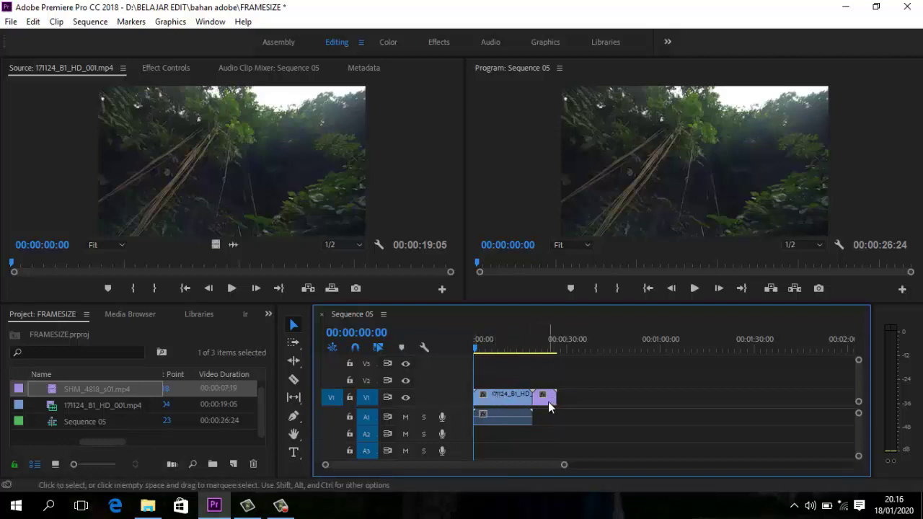
Play Sequence 05, then select the surf clip and show its transform handles in the Program monitor.
left_click(694, 289)
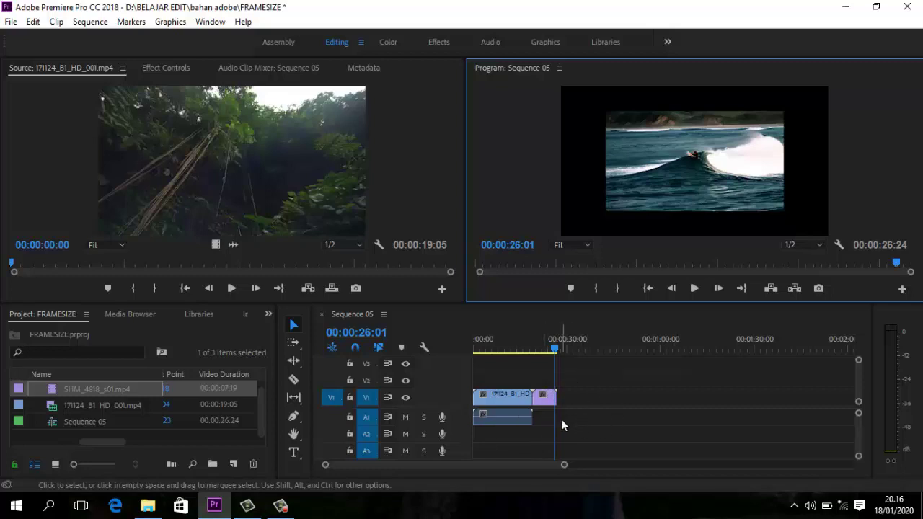
left_click(546, 402)
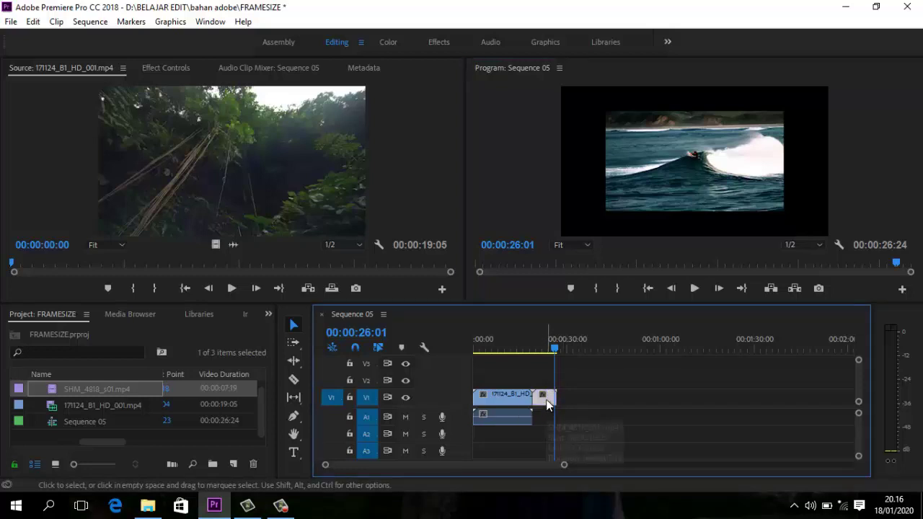
double_click(718, 168)
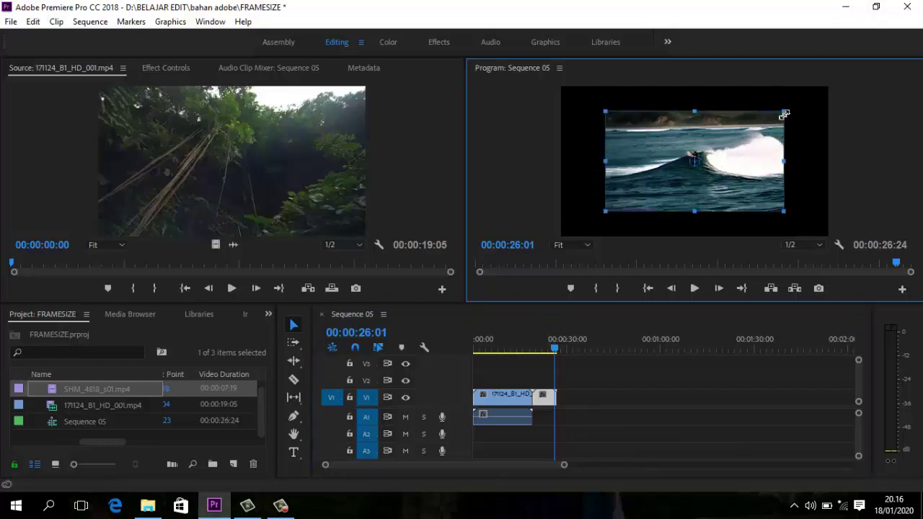
Enlarge the surf clip to fill the frame, play it back from mid-sequence, and select Sequence 05.
left_click_drag(793, 105, 830, 87)
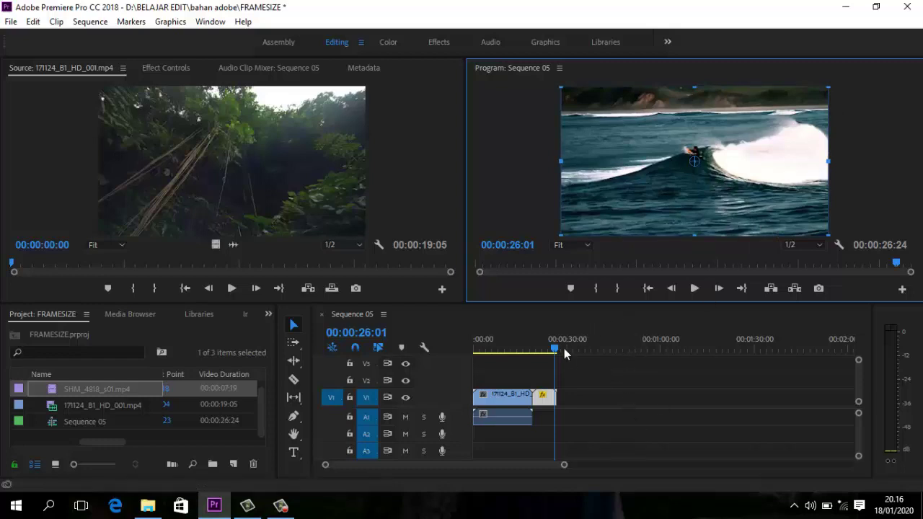
left_click_drag(554, 350, 511, 350)
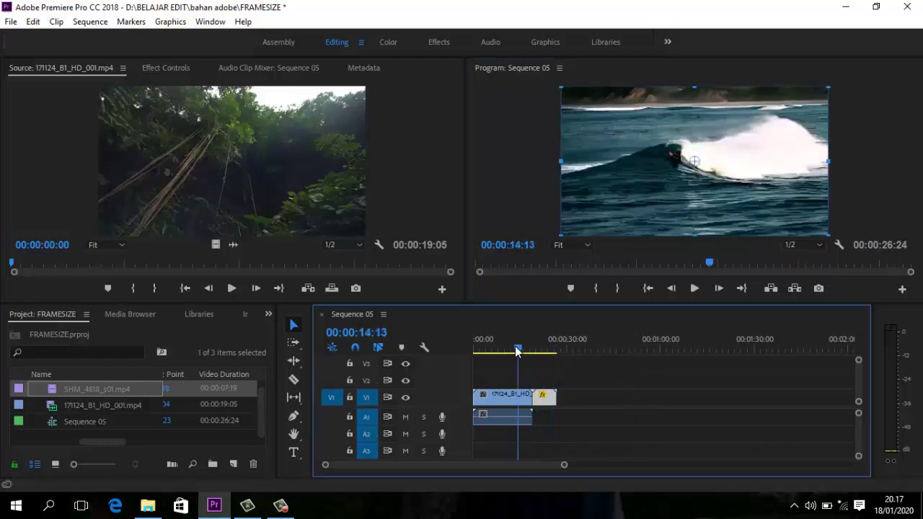
left_click(695, 288)
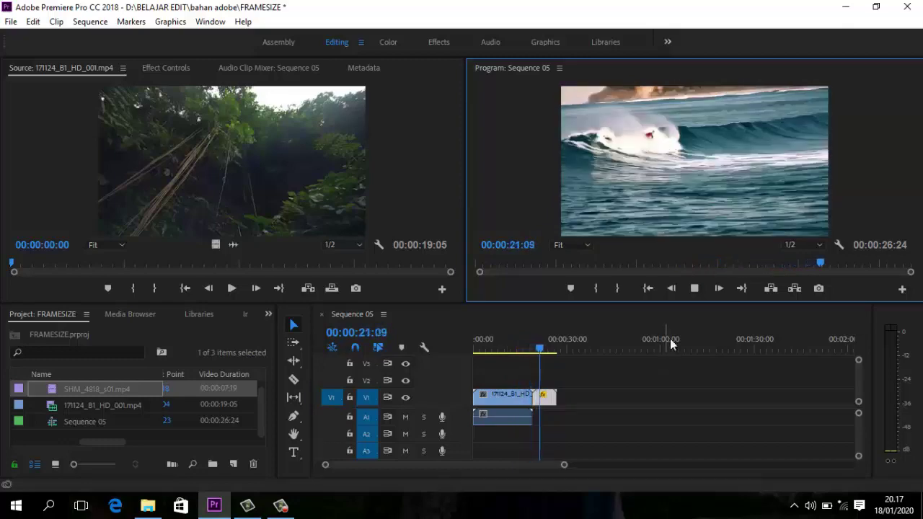
left_click(694, 288)
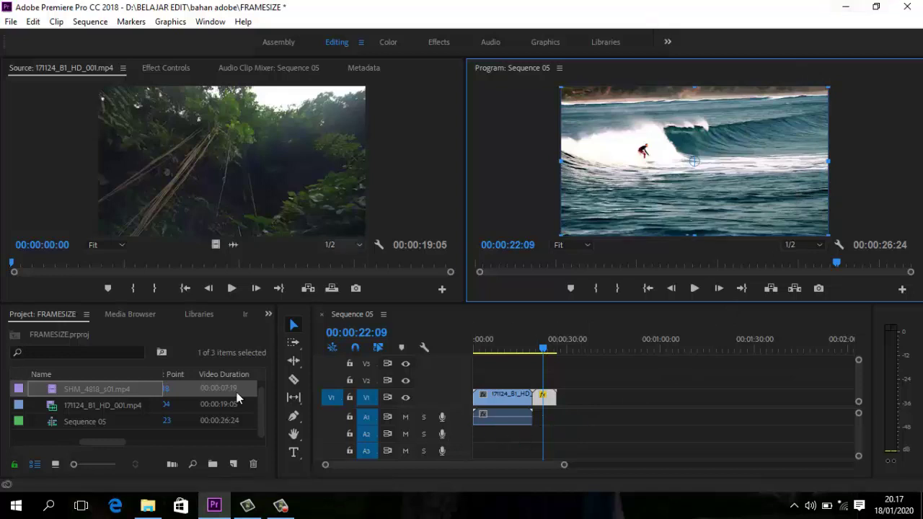
left_click(86, 421)
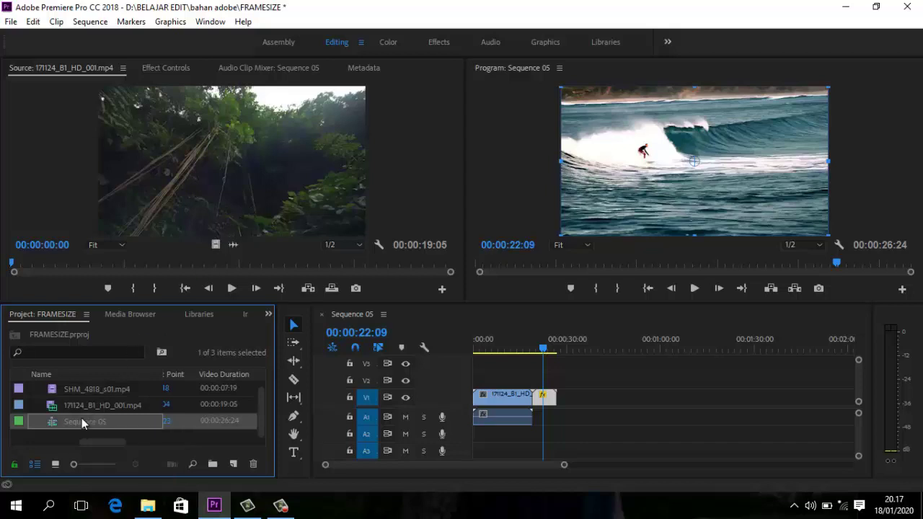
Clear Sequence 05 from the project and load SHM_4818_s01.mp4 in the Source monitor.
right_click(82, 422)
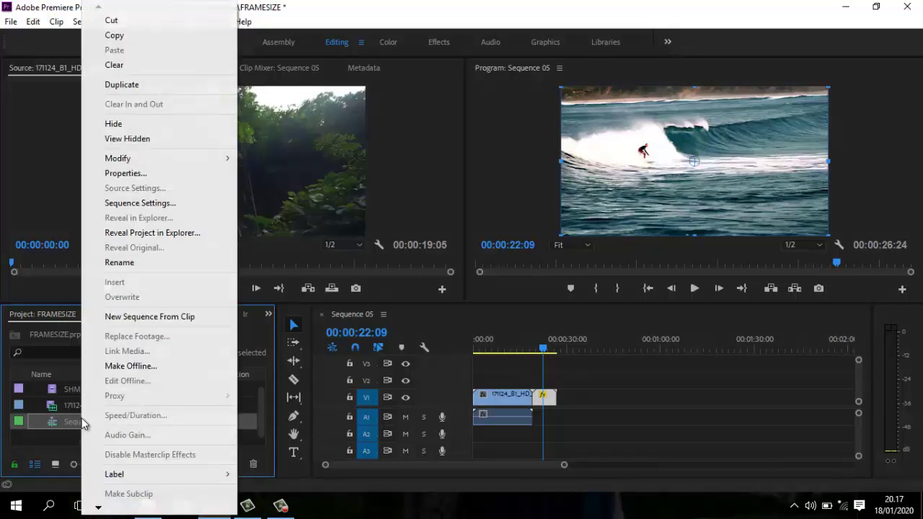
left_click(187, 66)
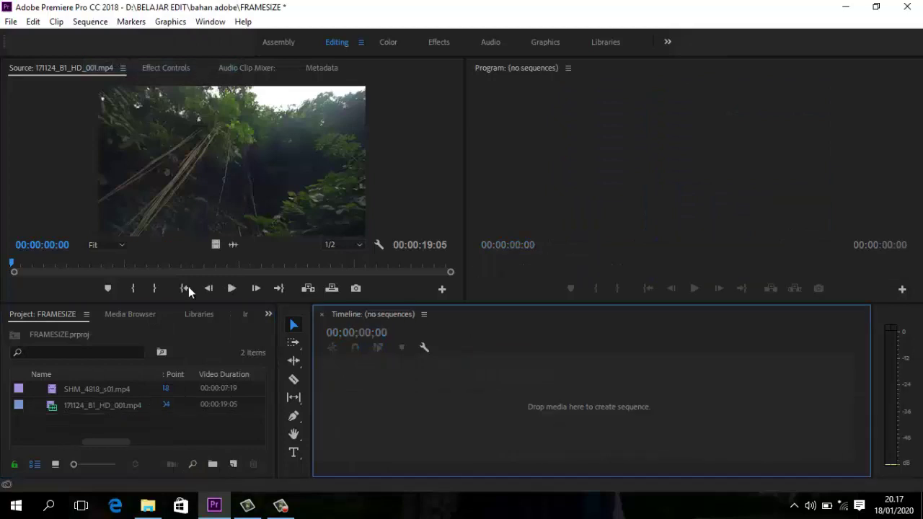
double_click(88, 389)
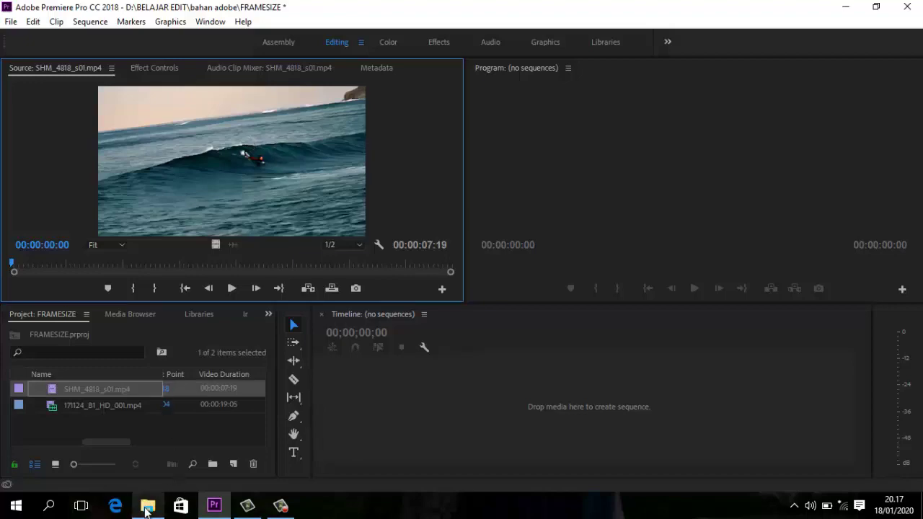
Check SHM_4818_s01's file properties in Explorer (1280×720, 24 fps), then minimize Explorer.
left_click(146, 508)
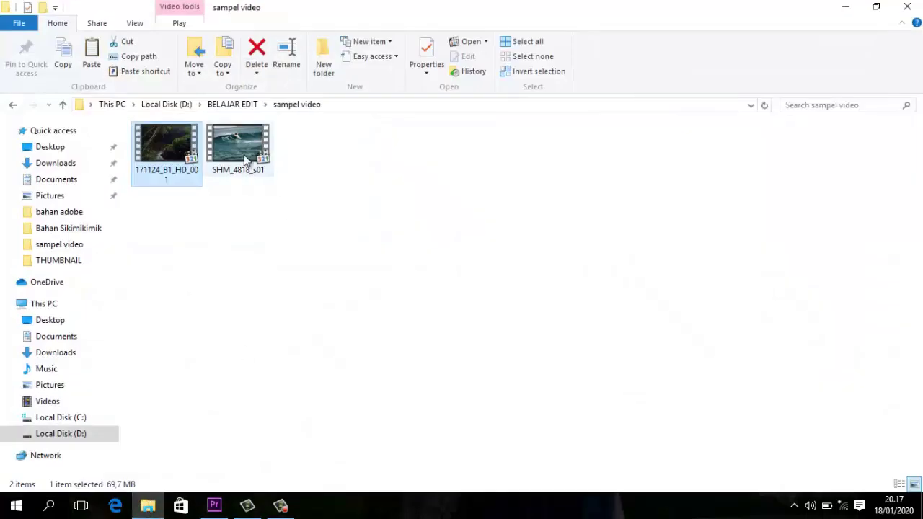
left_click(243, 150)
right_click(245, 155)
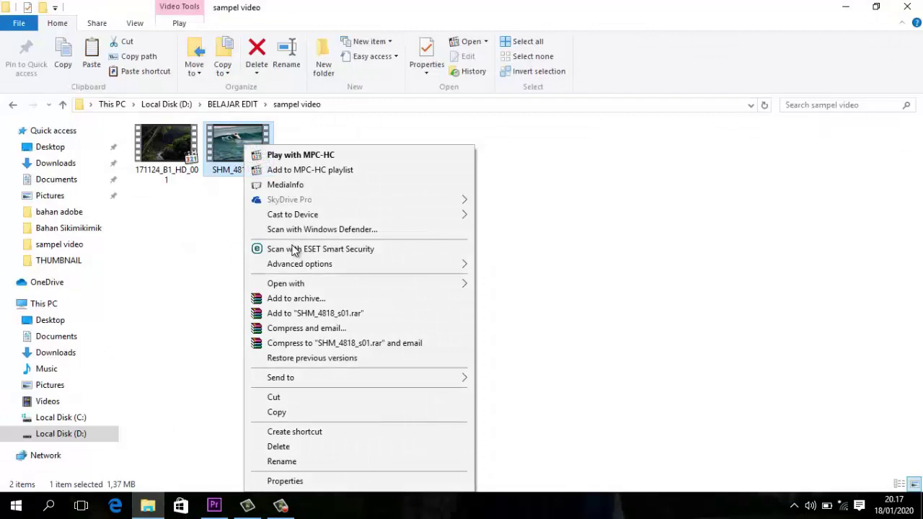
left_click(289, 479)
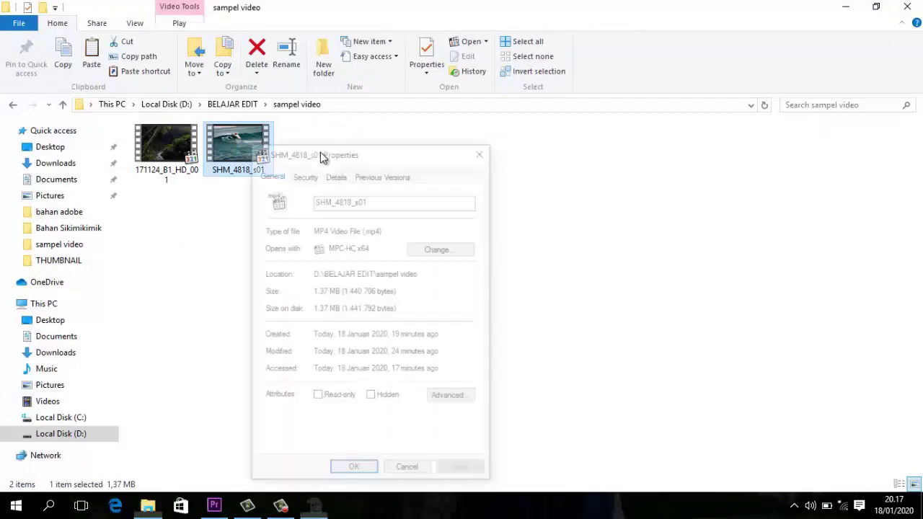
left_click(461, 42)
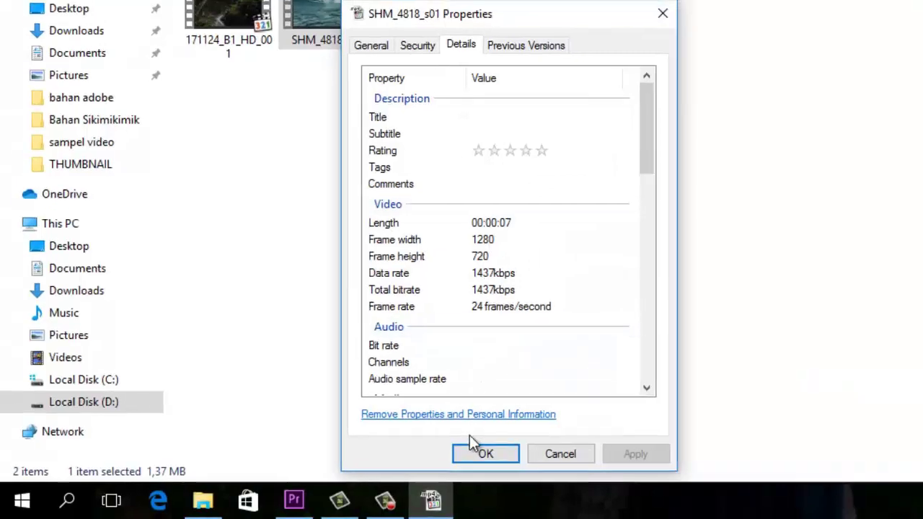
left_click(482, 452)
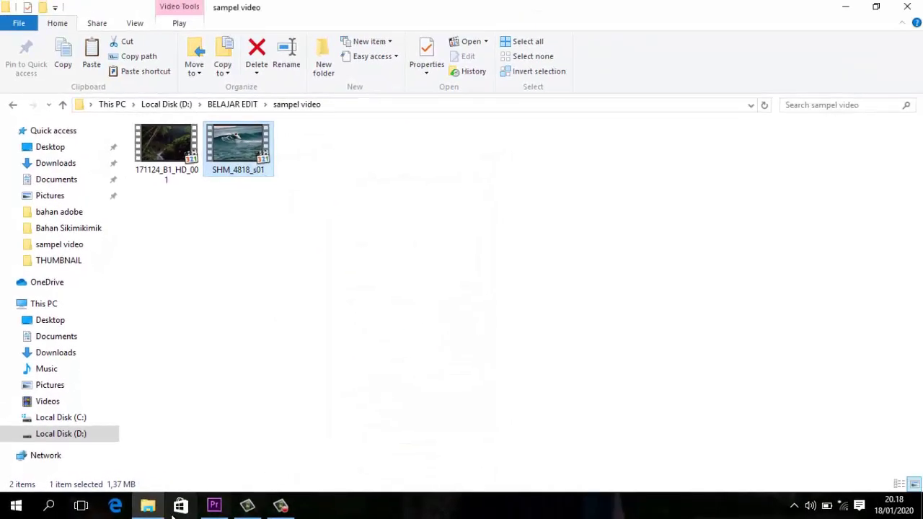
left_click(845, 10)
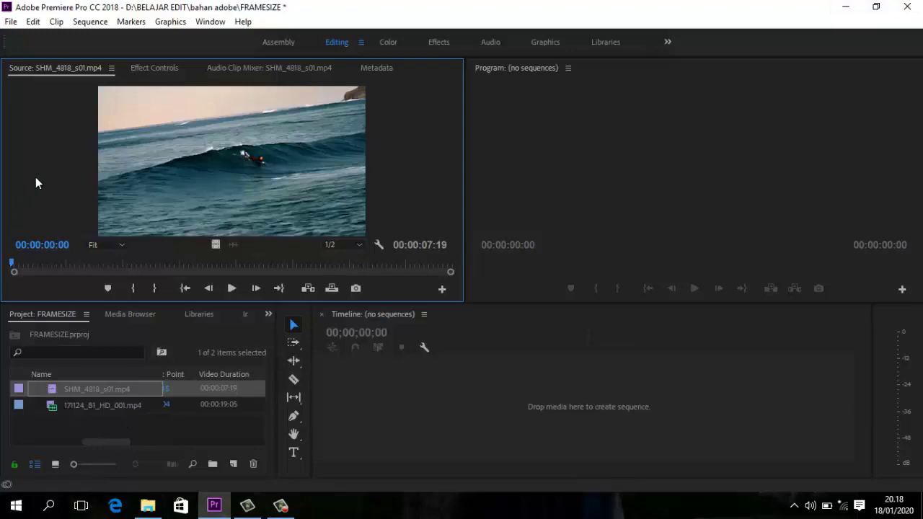
Create Sequence 06 from the Digital SLR DSLR 720p24 preset at 1280×720, 24 fps.
left_click(11, 21)
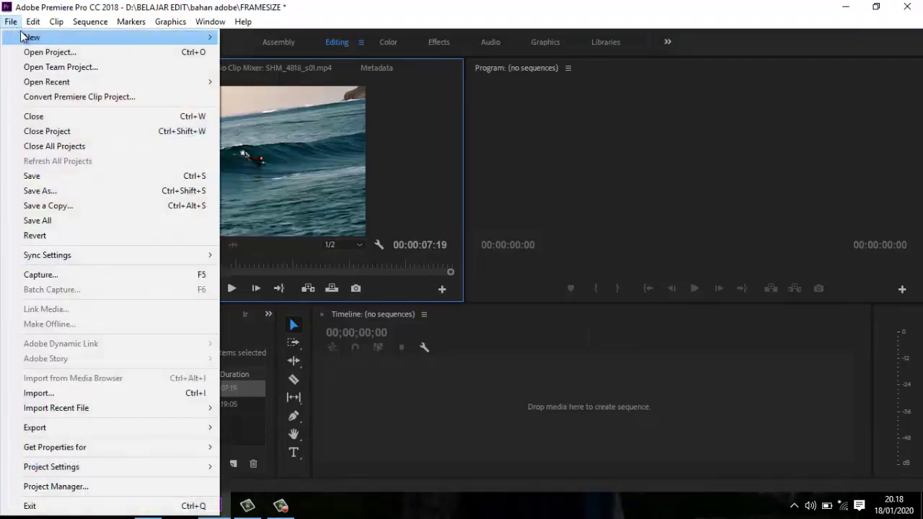
mouse_move(36, 44)
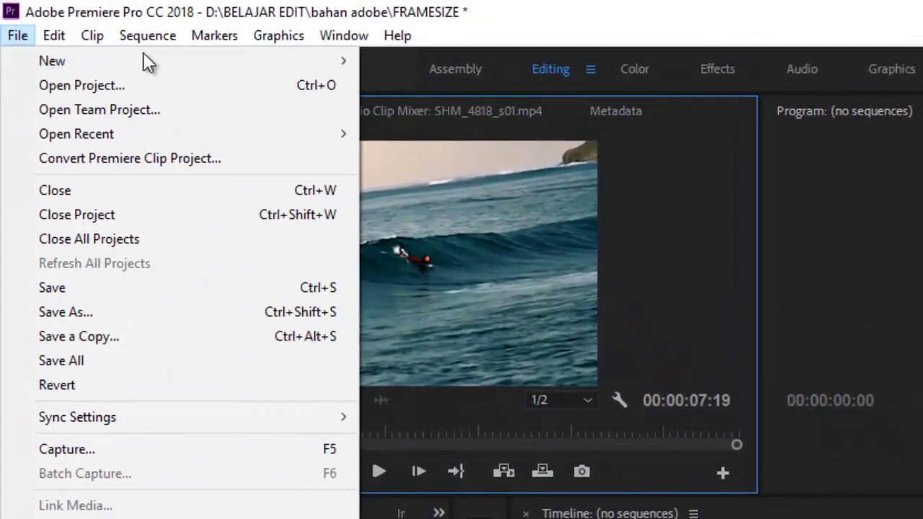
mouse_move(166, 54)
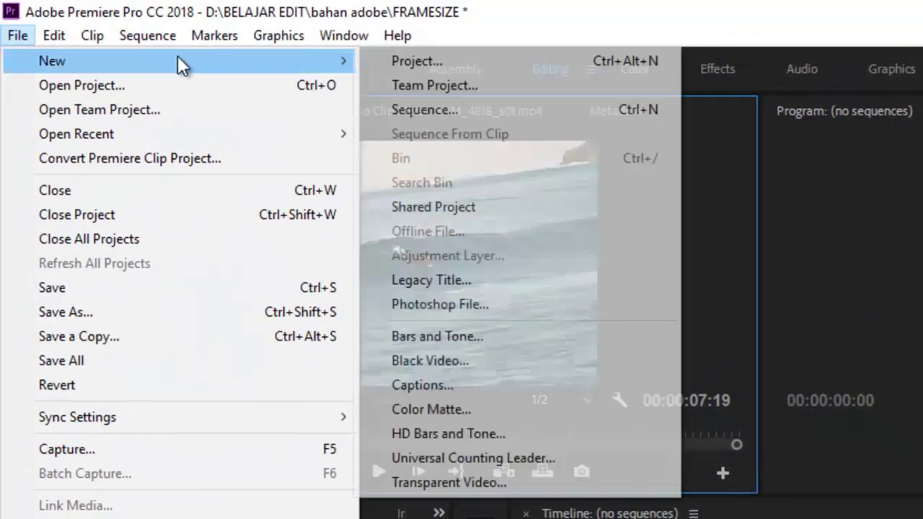
left_click(418, 112)
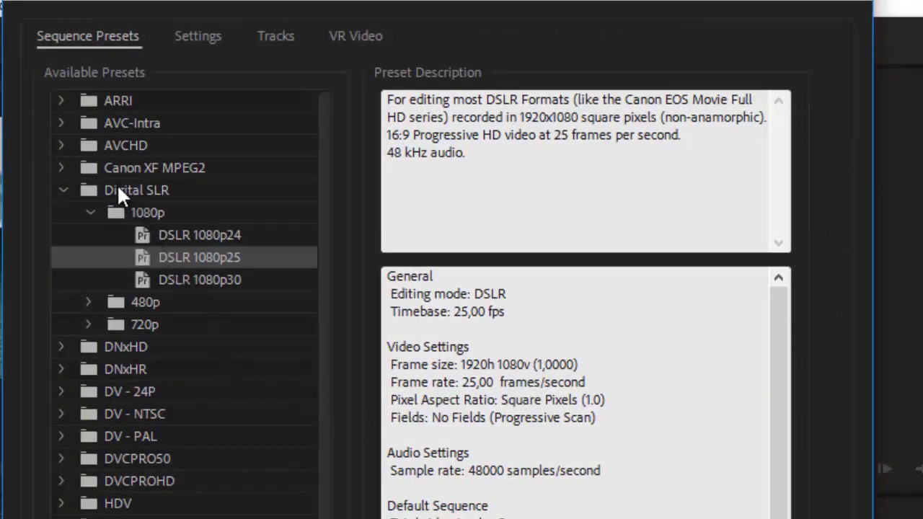
left_click(62, 145)
left_click(216, 303)
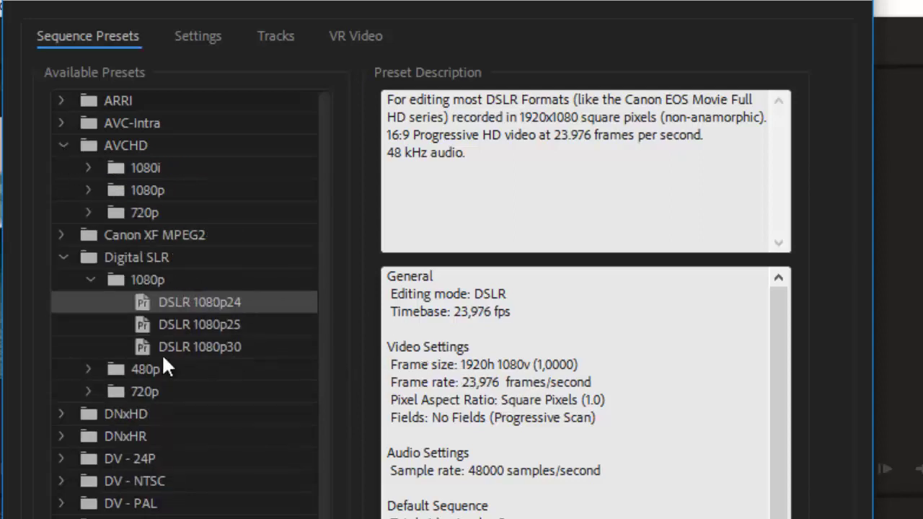
left_click(85, 392)
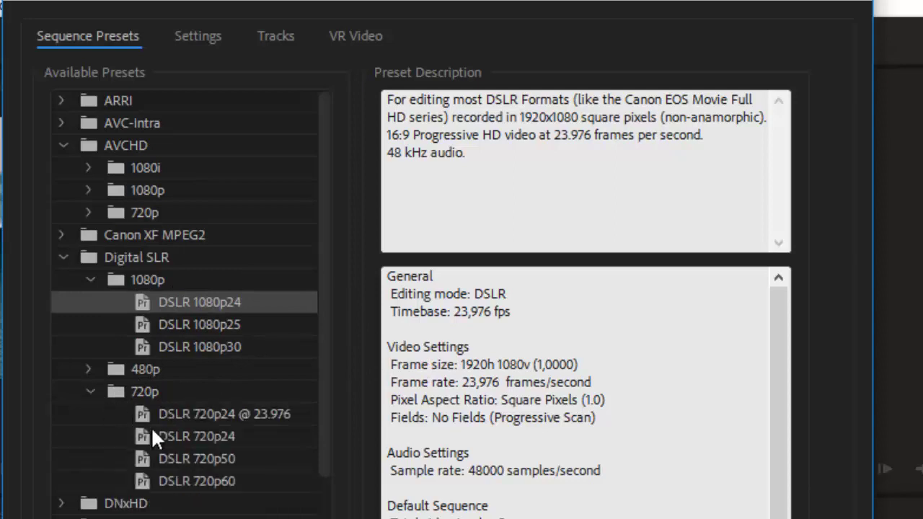
left_click(214, 436)
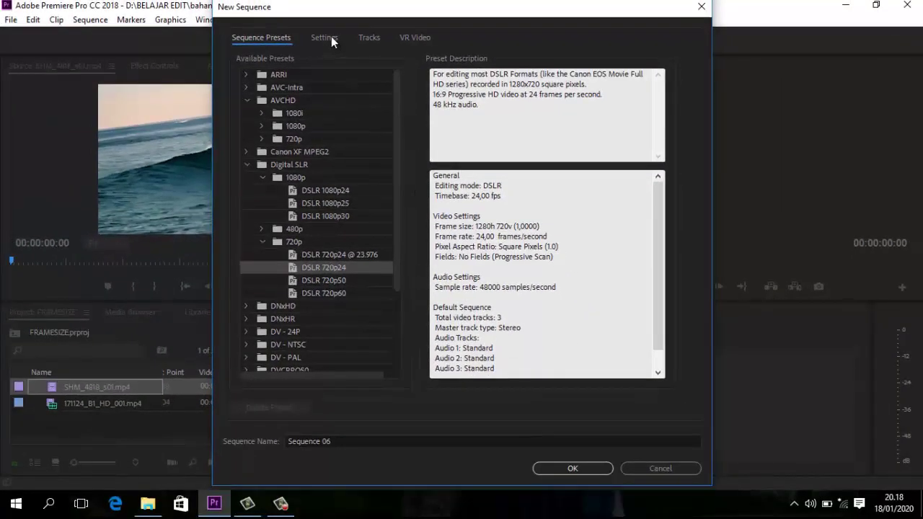
left_click(331, 37)
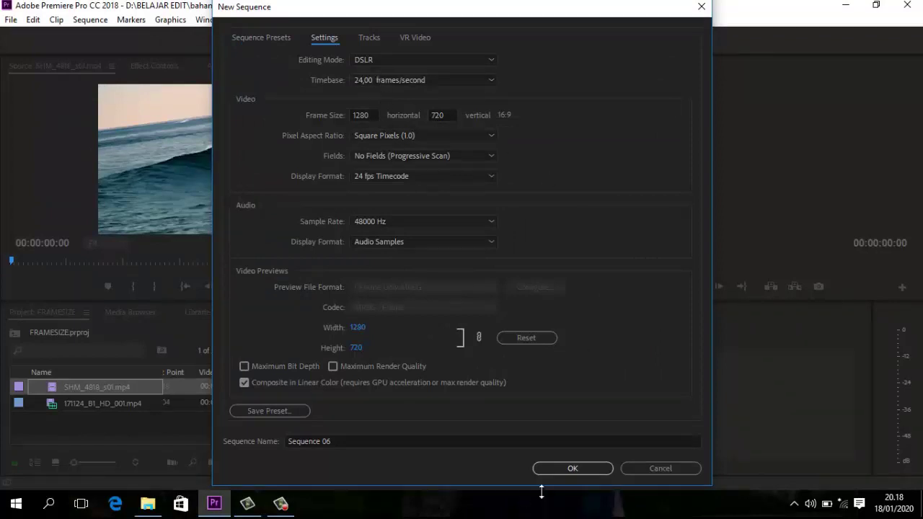
left_click(559, 468)
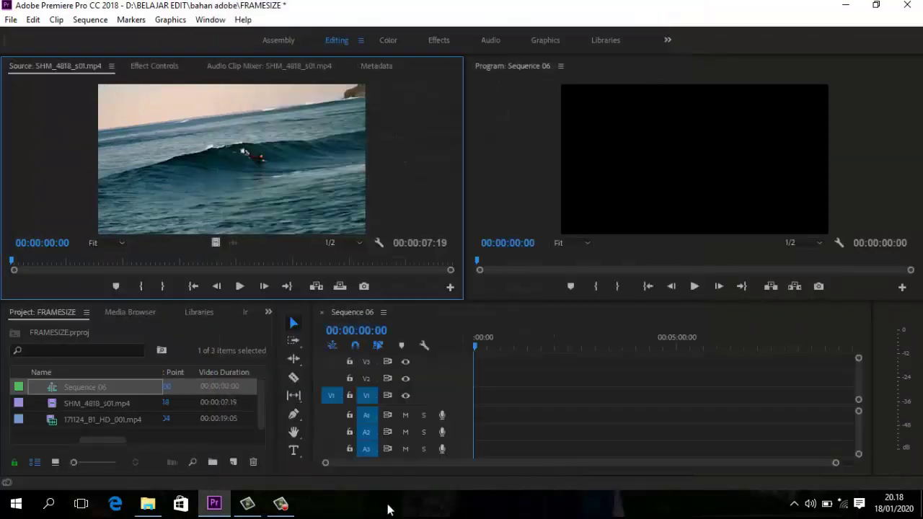
Add 171124_B1_HD_001.mp4 to Sequence 06, keeping the sequence's existing 720p settings.
left_click(93, 403)
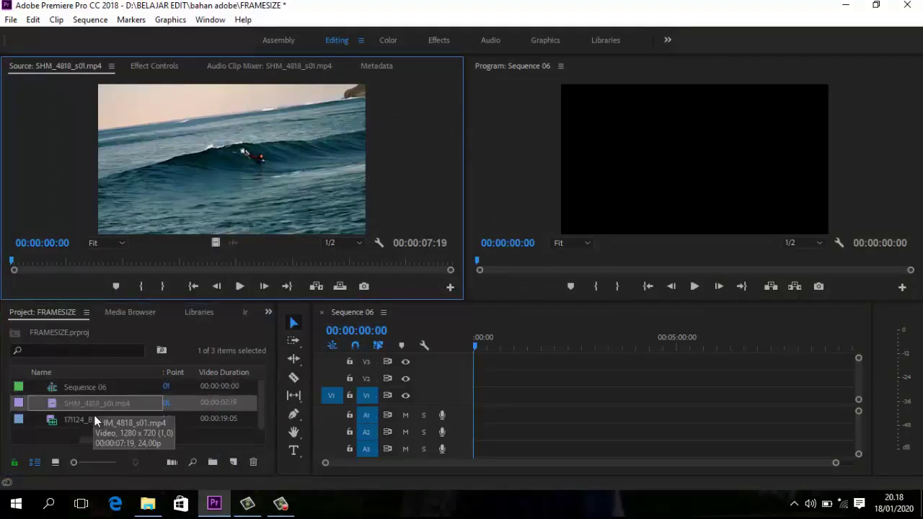
left_click(94, 420)
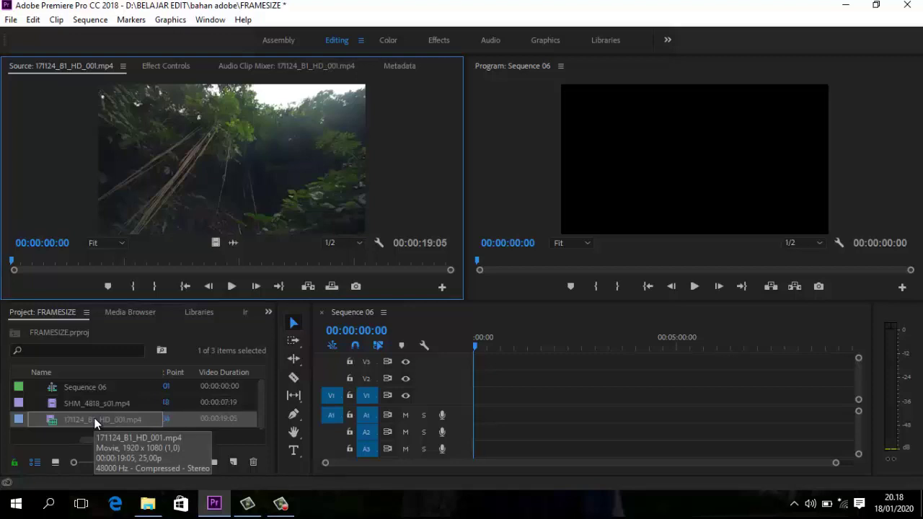
left_click_drag(94, 422, 480, 417)
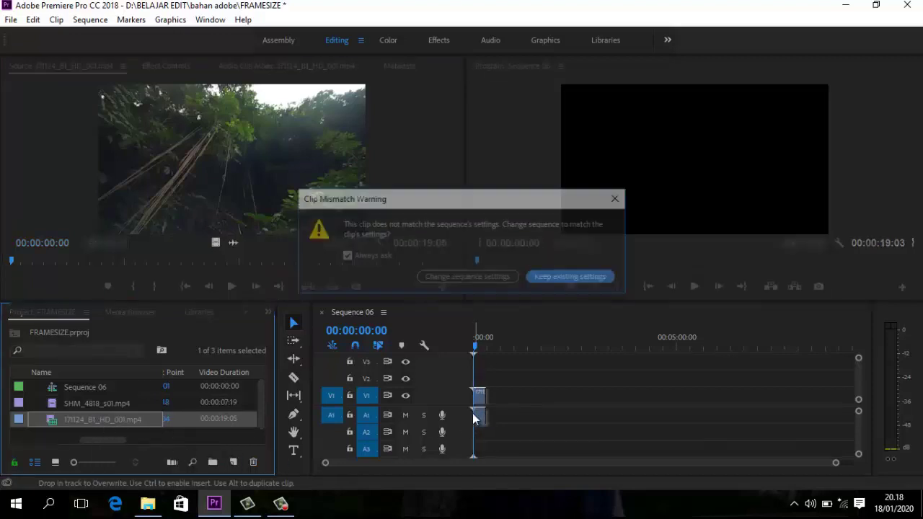
left_click(597, 277)
Append SHM_4818_s01.mp4 after the jungle clip and play back the 00:00:26:23 sequence.
double_click(89, 404)
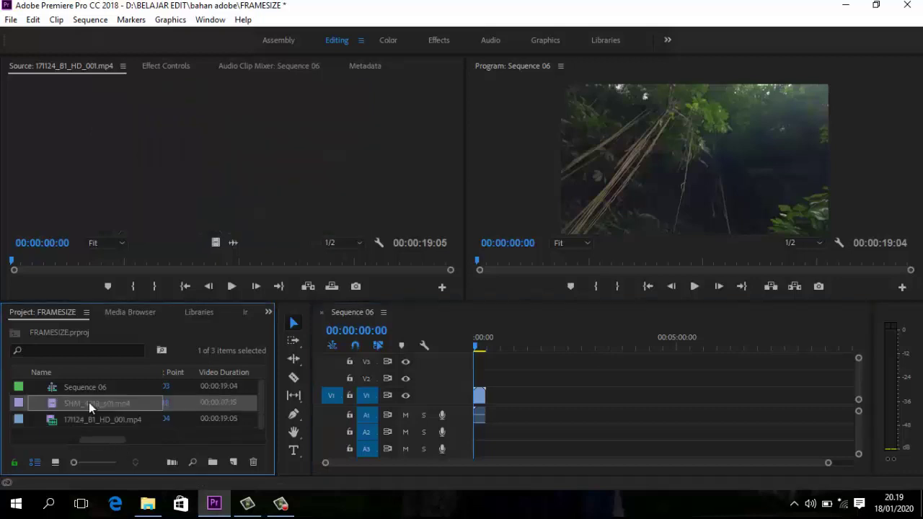
left_click_drag(89, 402, 495, 414)
left_click_drag(826, 464, 646, 463)
left_click(695, 288)
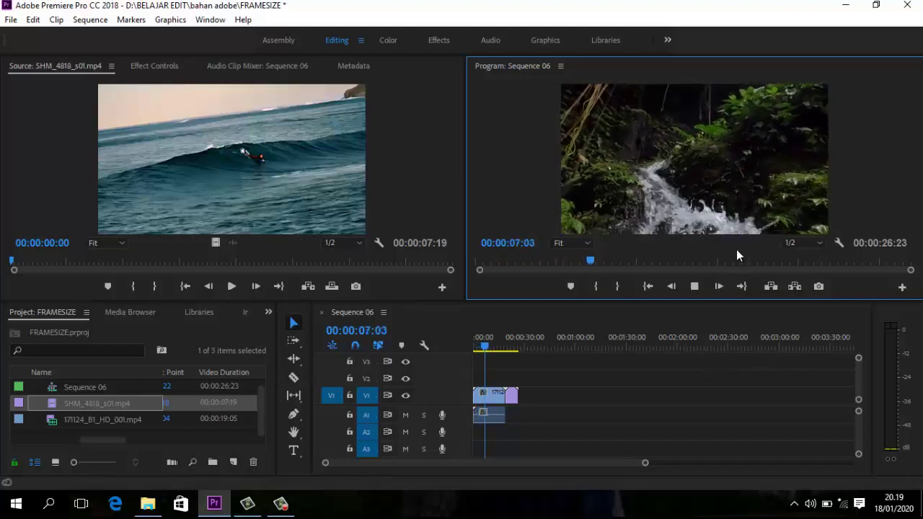
left_click(695, 286)
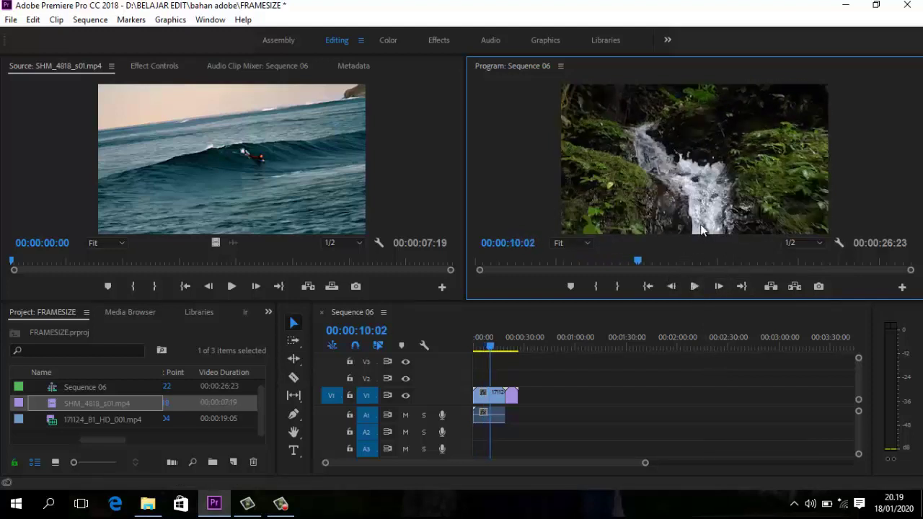
Drag the jungle clip's side handle inward in the Program monitor until it fits the 1280×720 frame.
left_click(491, 396)
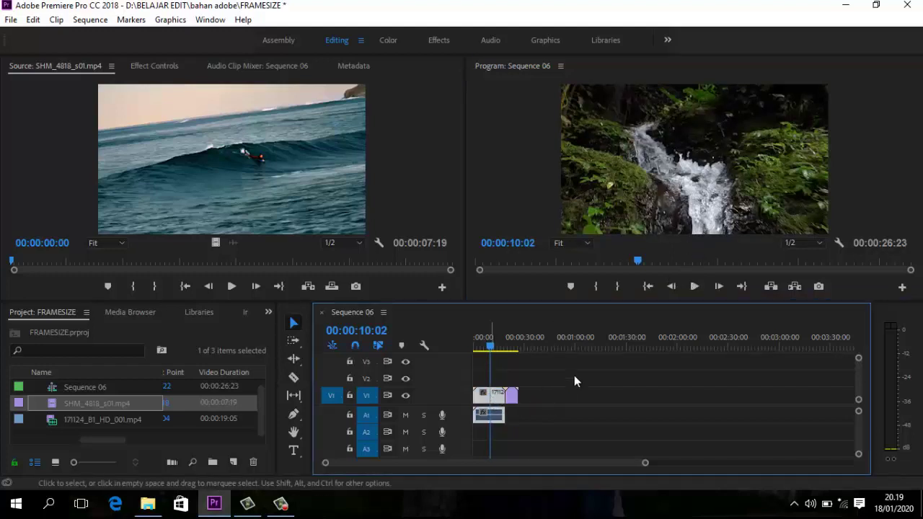
double_click(708, 174)
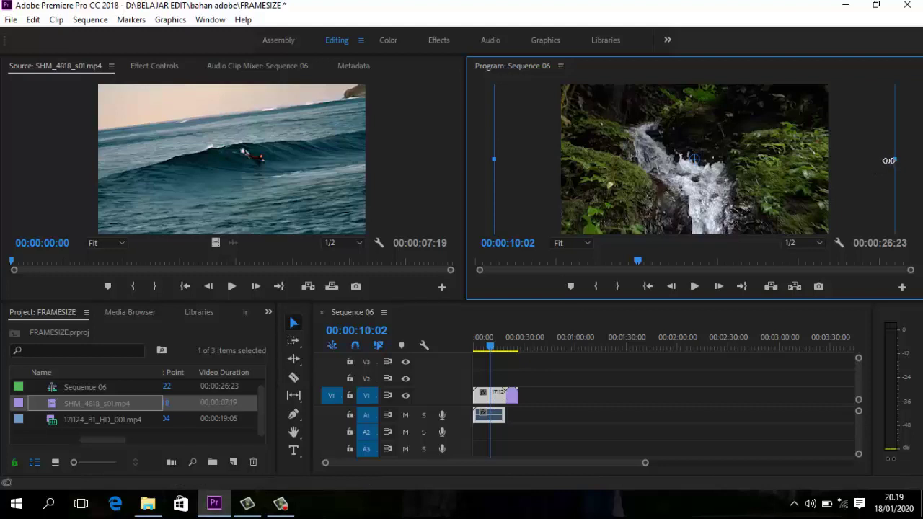
left_click_drag(888, 160, 829, 162)
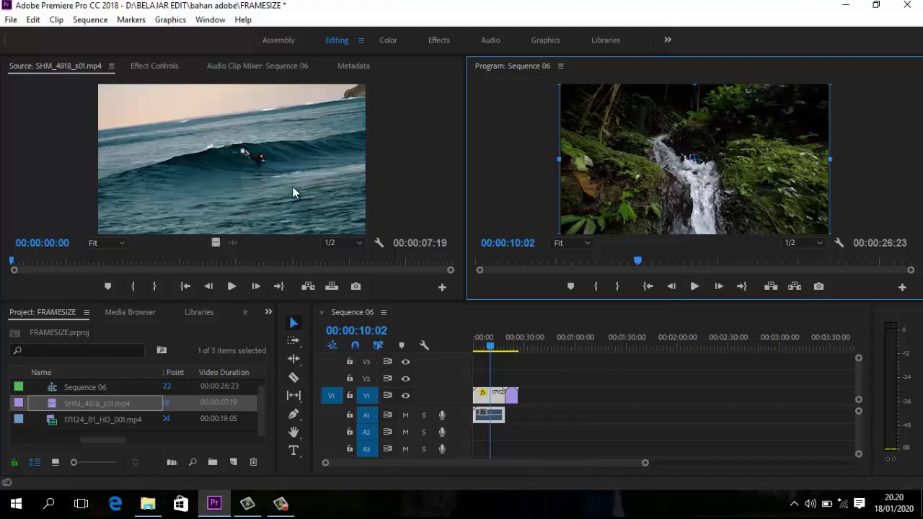
left_click(646, 286)
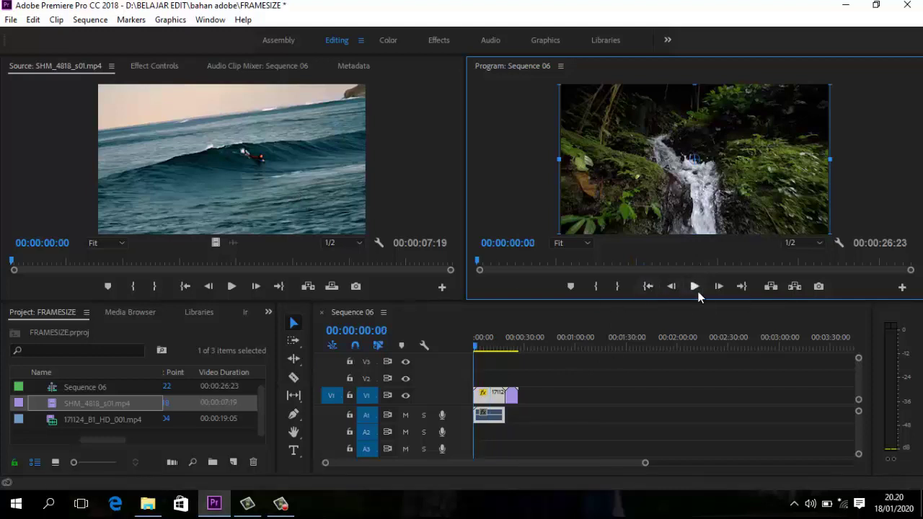
left_click(694, 286)
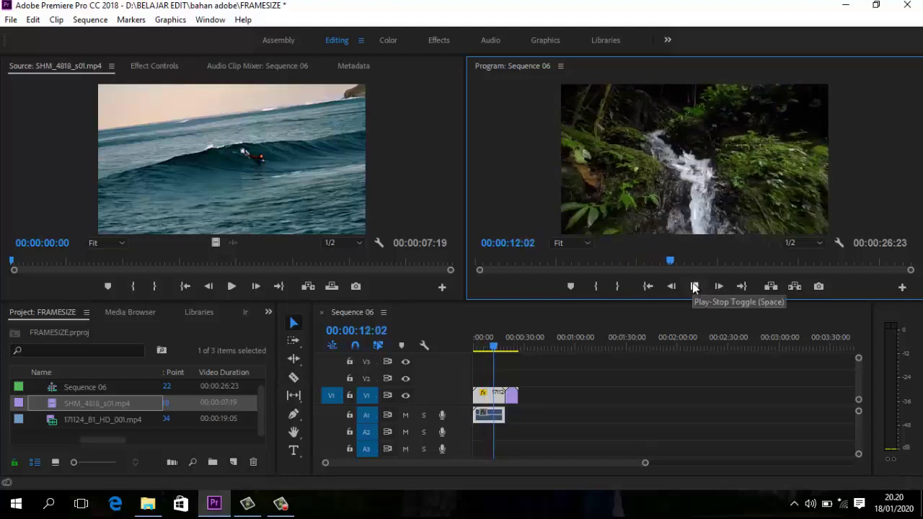
left_click(693, 286)
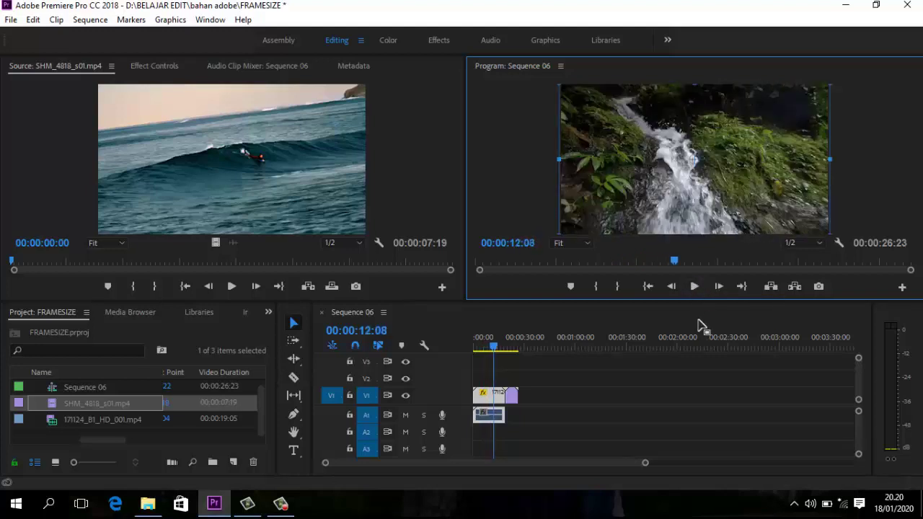